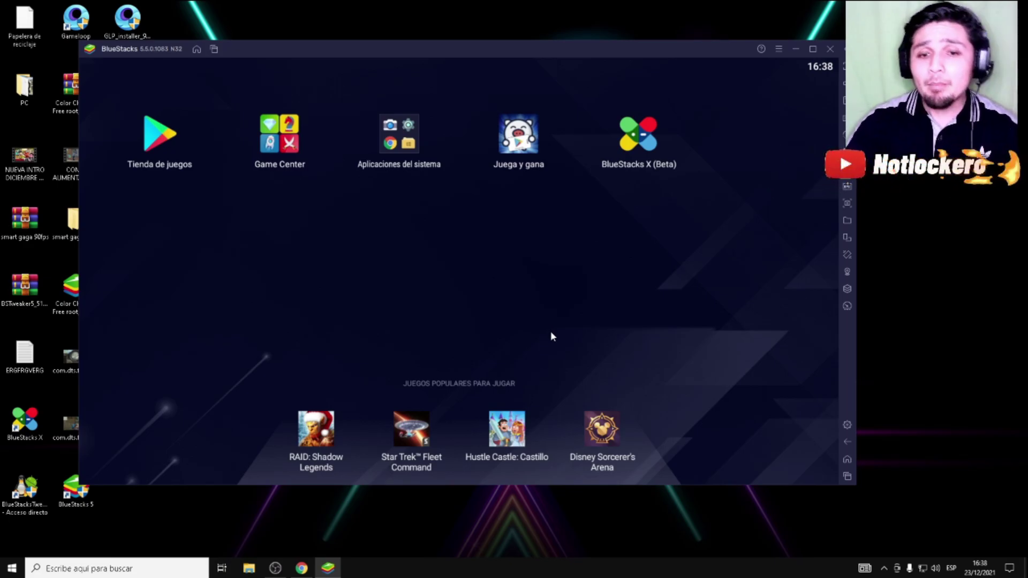
Open the emulator settings and set CPU allocation to Bajo (1 núcleo) and custom memory allocation to 900 MB
click(847, 425)
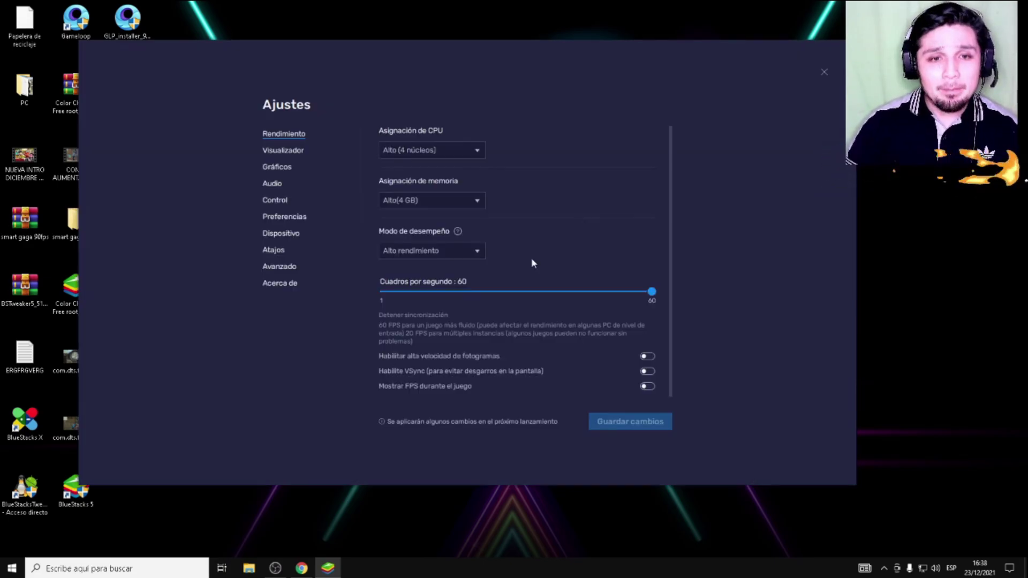
click(432, 150)
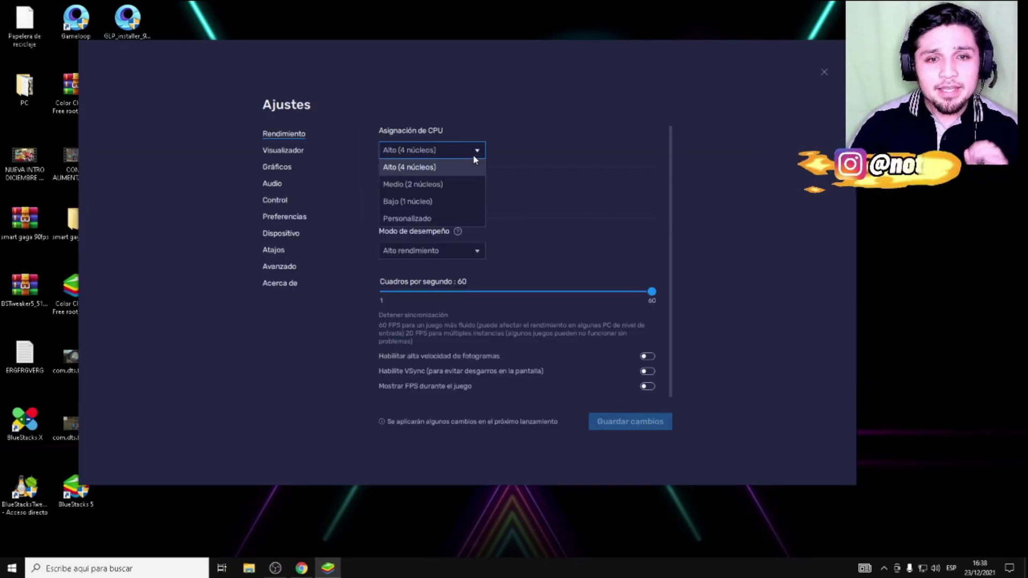
click(423, 203)
click(472, 199)
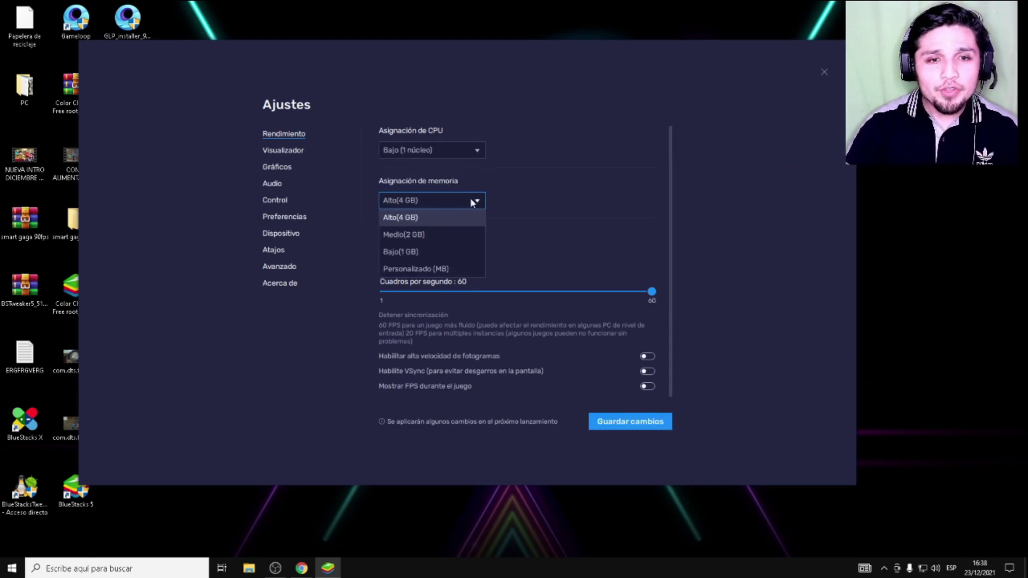
click(436, 268)
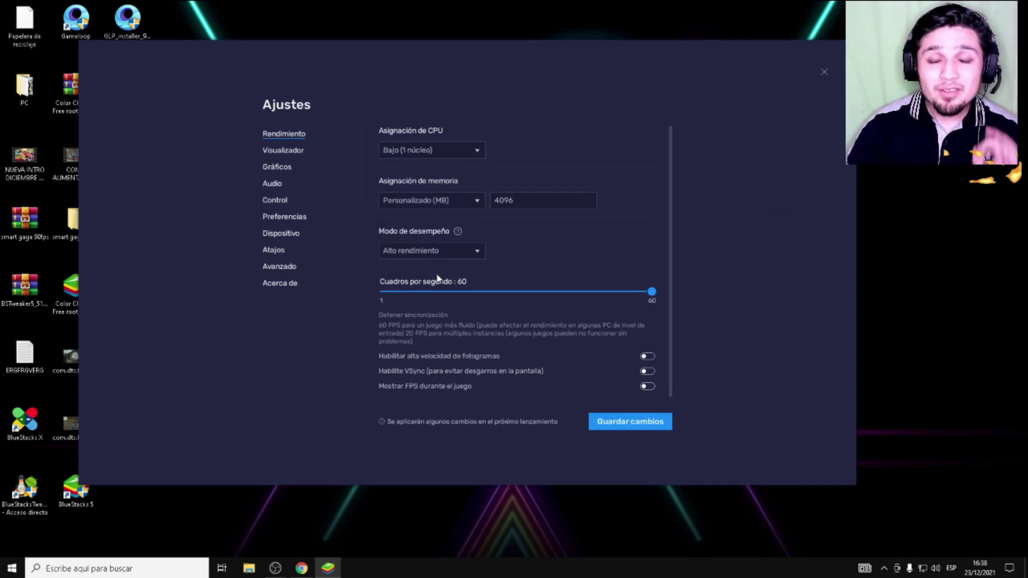
double_click(503, 201)
text(90)
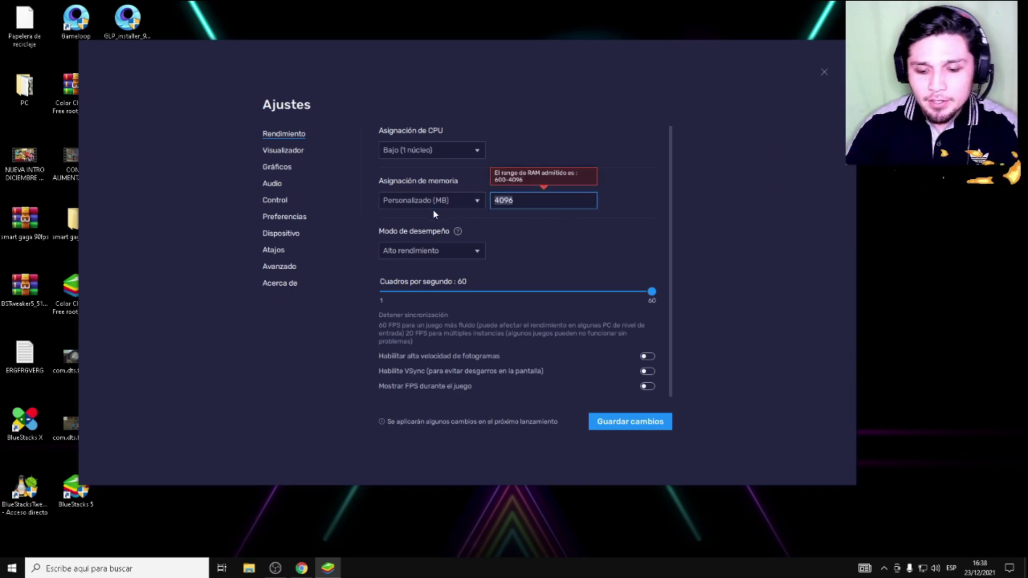
text(0)
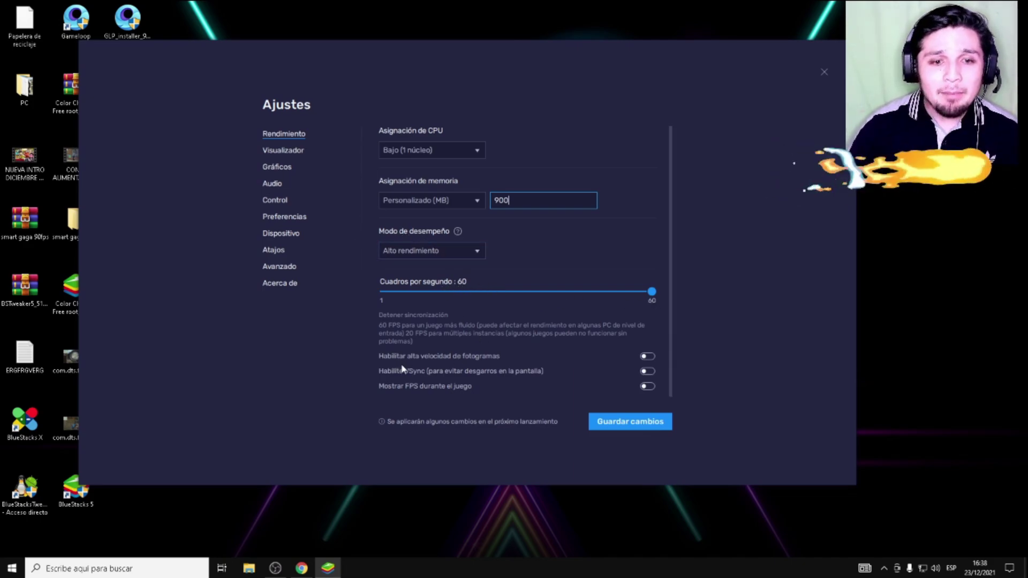
Enable the high frame rate and in-game FPS display options, and set frames per second to 145
click(647, 357)
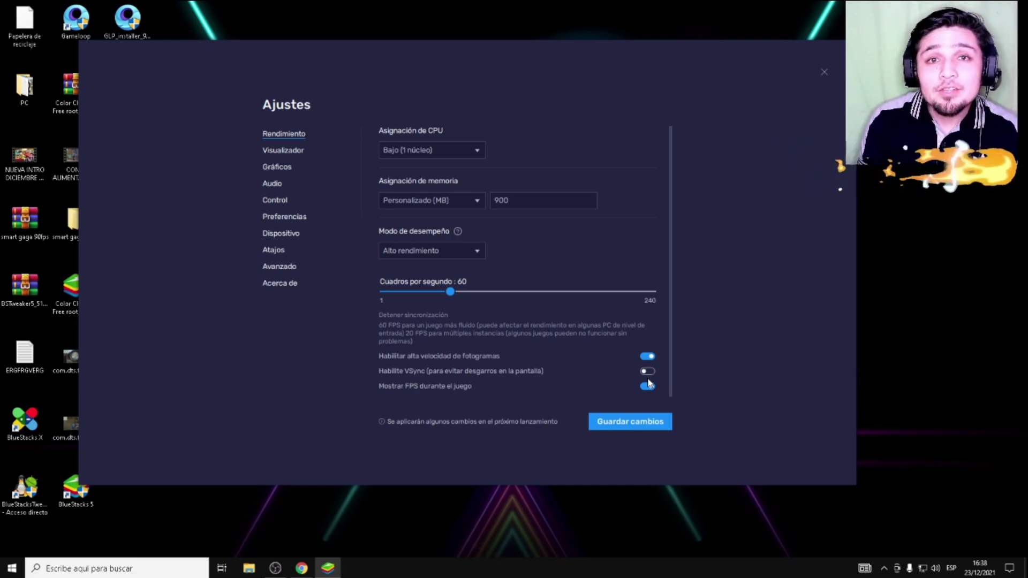
click(453, 291)
drag(479, 291, 545, 297)
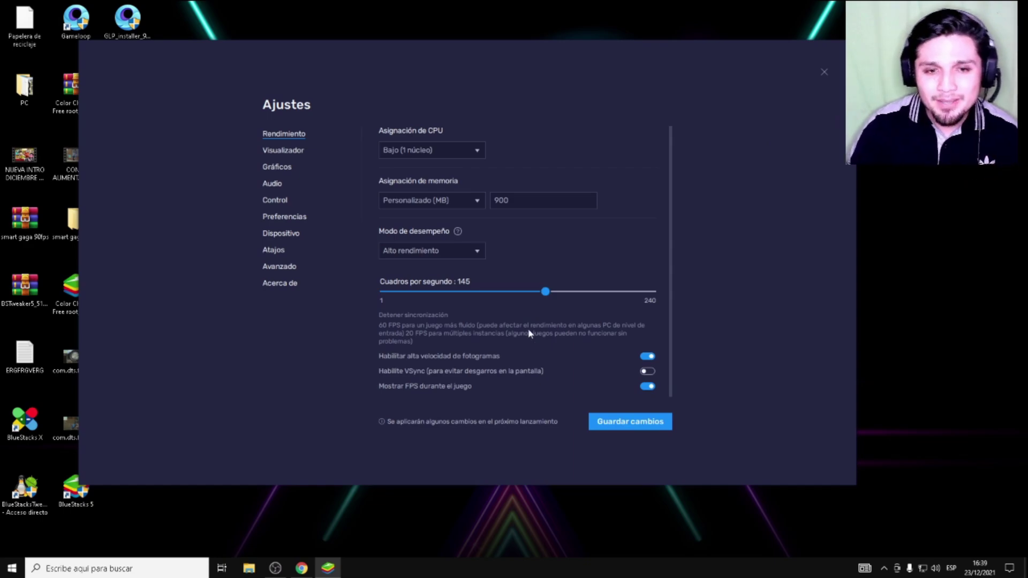
click(616, 423)
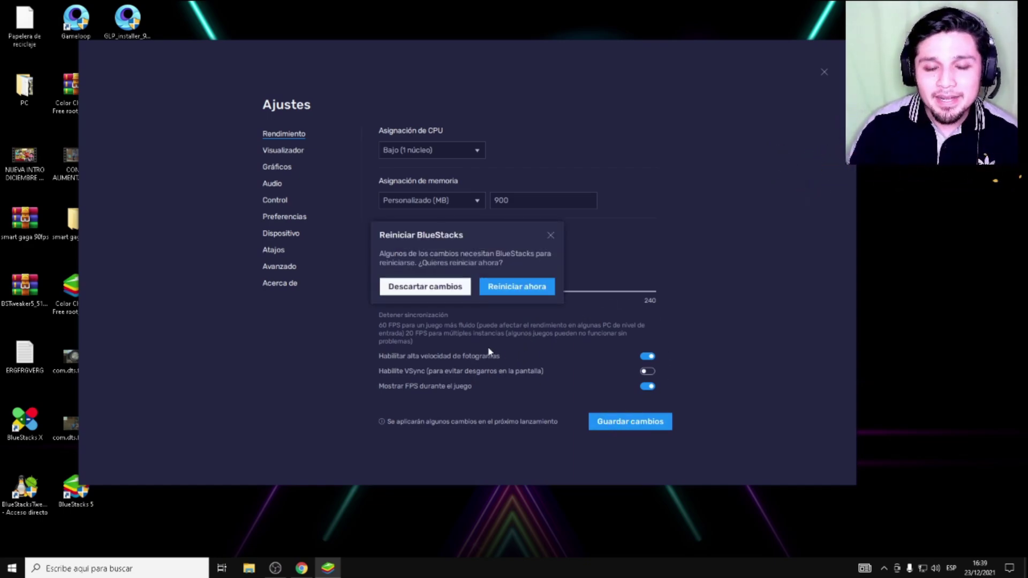
click(529, 290)
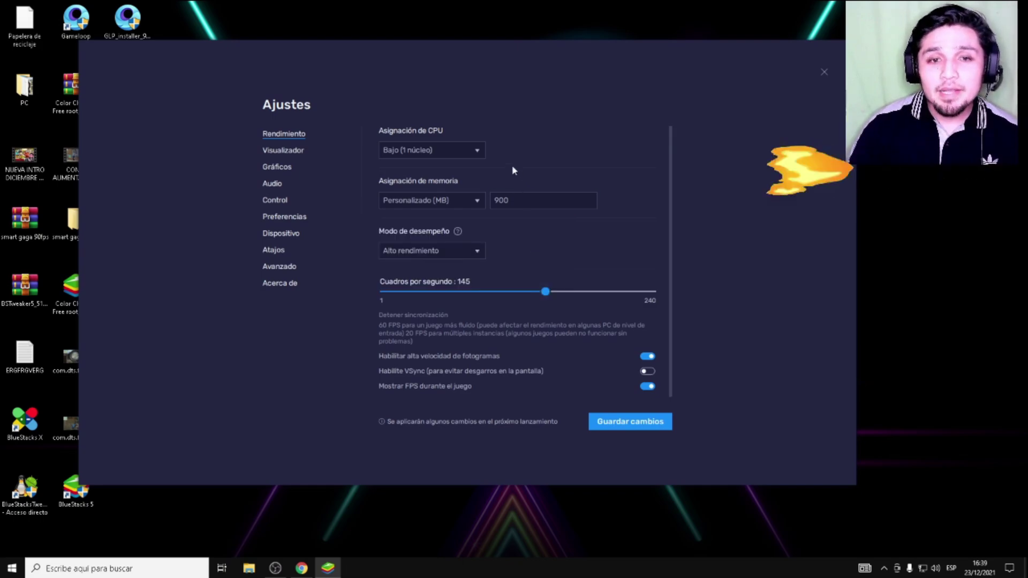
Set the CPU allocation to Medio (2 núcleos) and the memory allocation to Medio (2 GB)
click(474, 150)
click(436, 182)
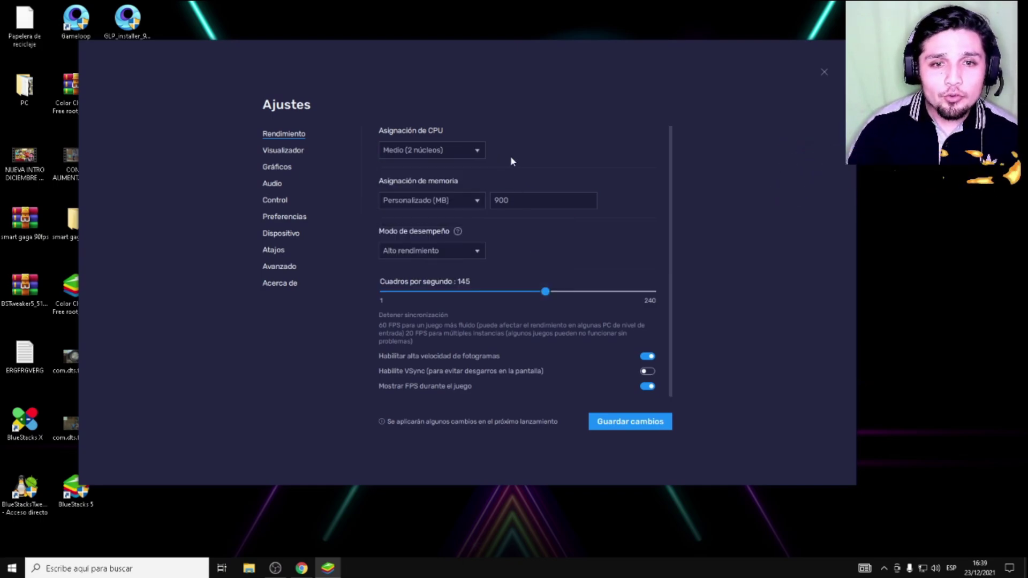
click(477, 201)
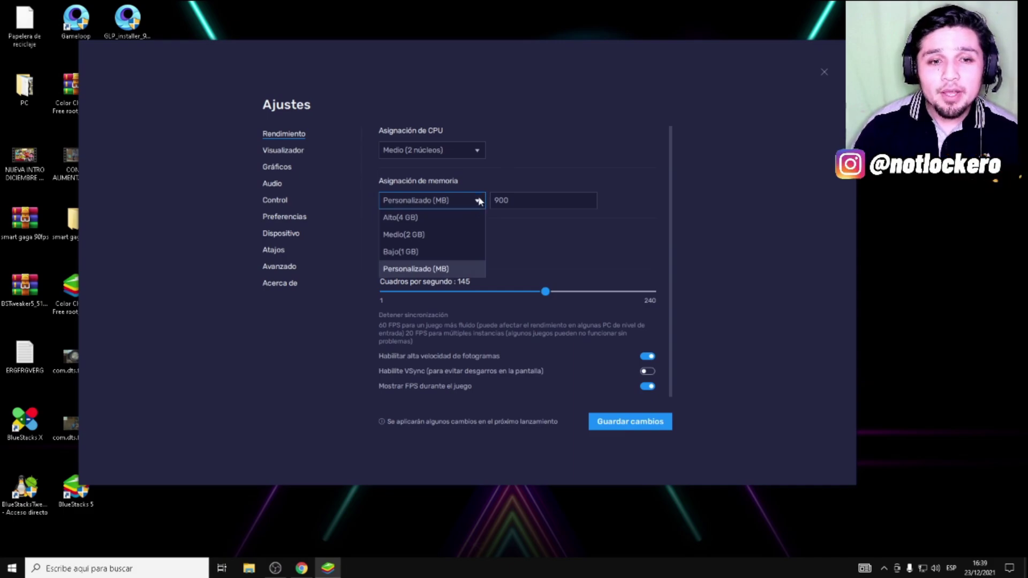
click(423, 235)
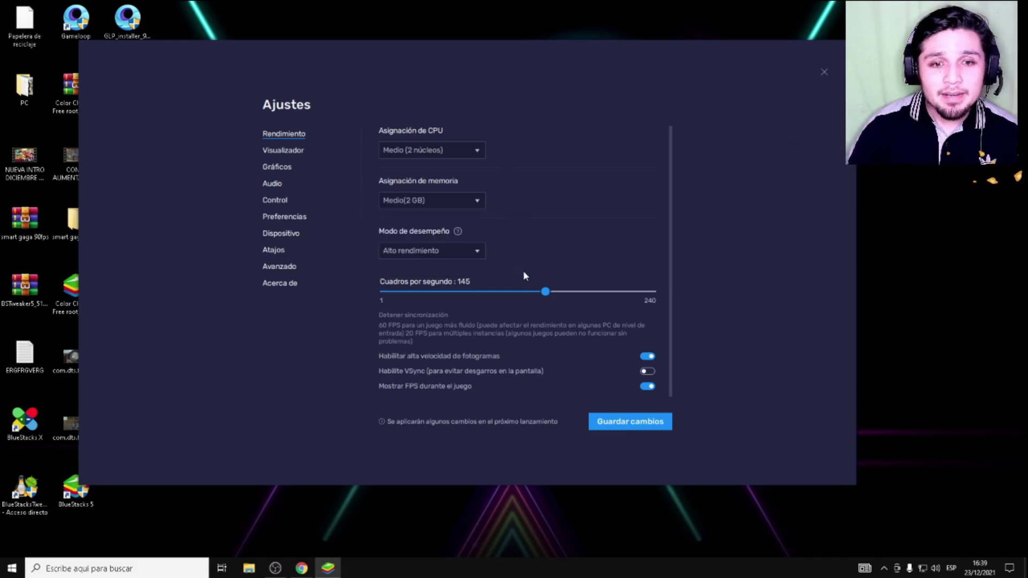
Set frames per second to 240, then save the performance changes and restart the emulator
drag(549, 289, 651, 292)
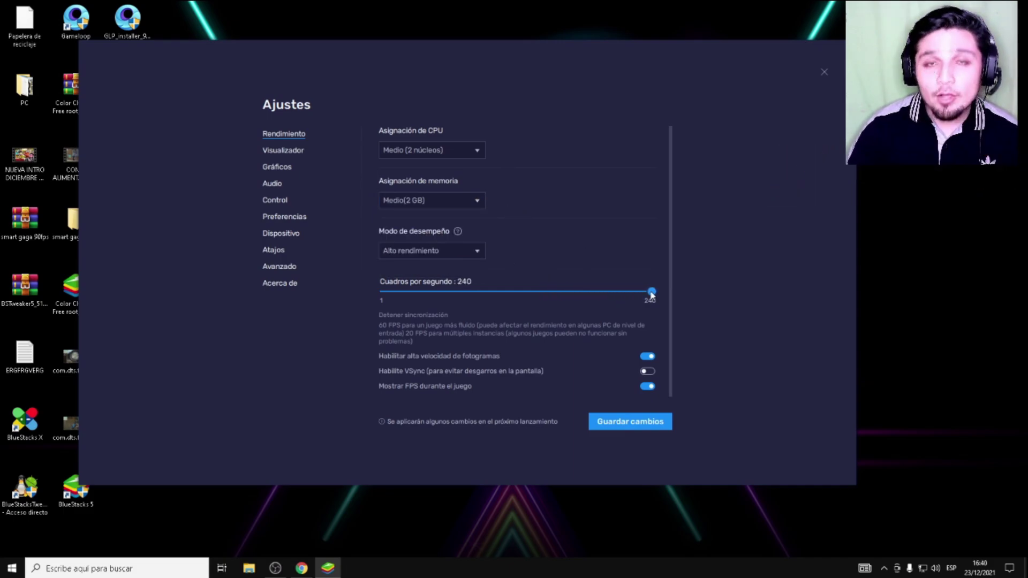
click(635, 423)
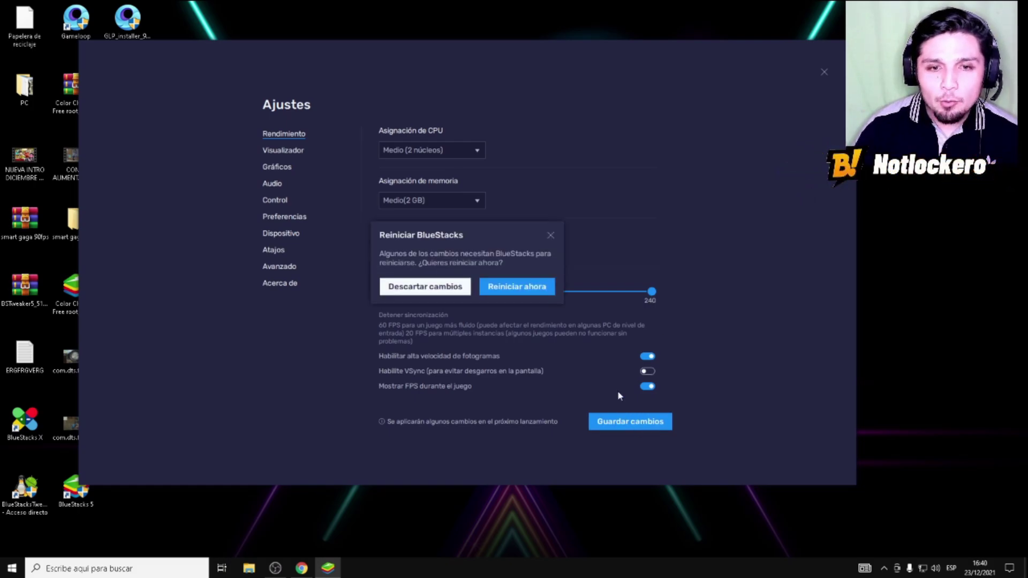
click(535, 292)
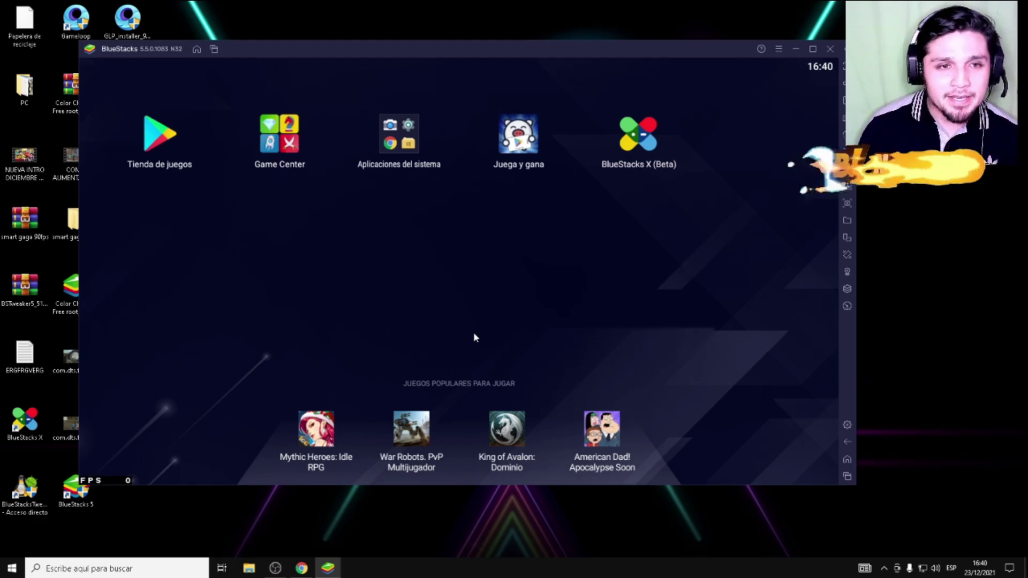
In the display settings, set a custom resolution of 900 x 600 px and a pixel density of 320 DPI (Alto), without restarting
click(847, 426)
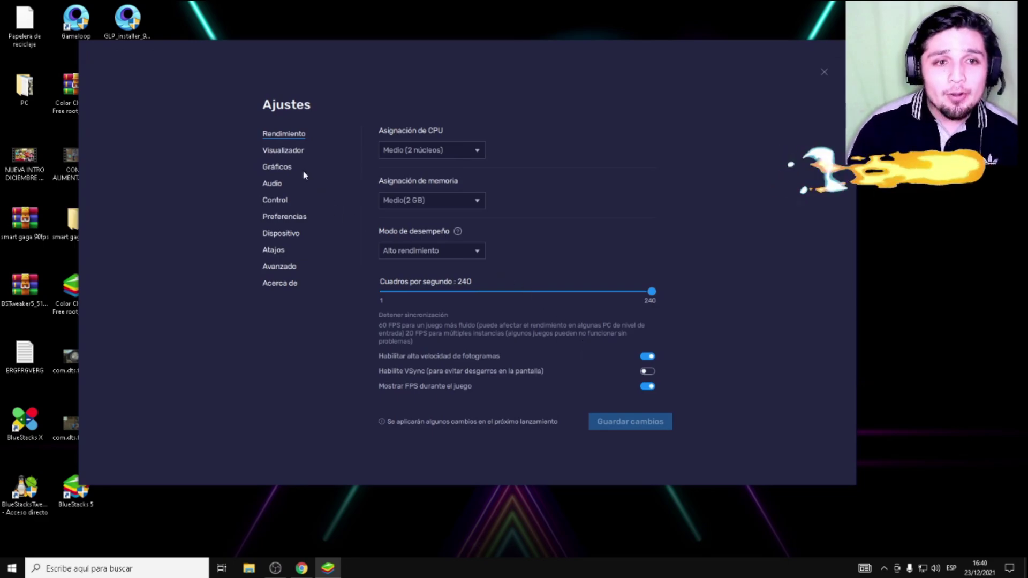
click(292, 155)
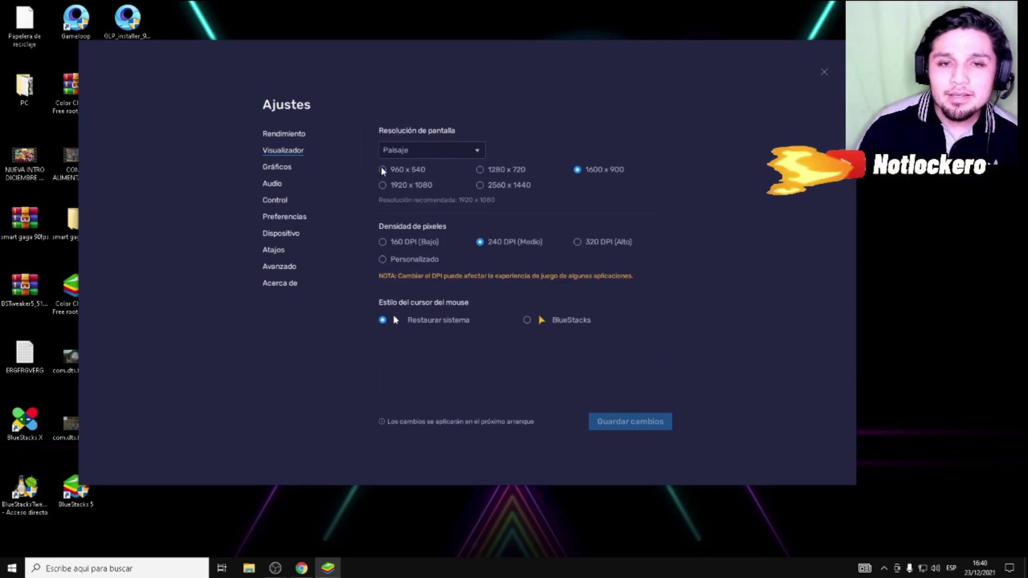
click(471, 155)
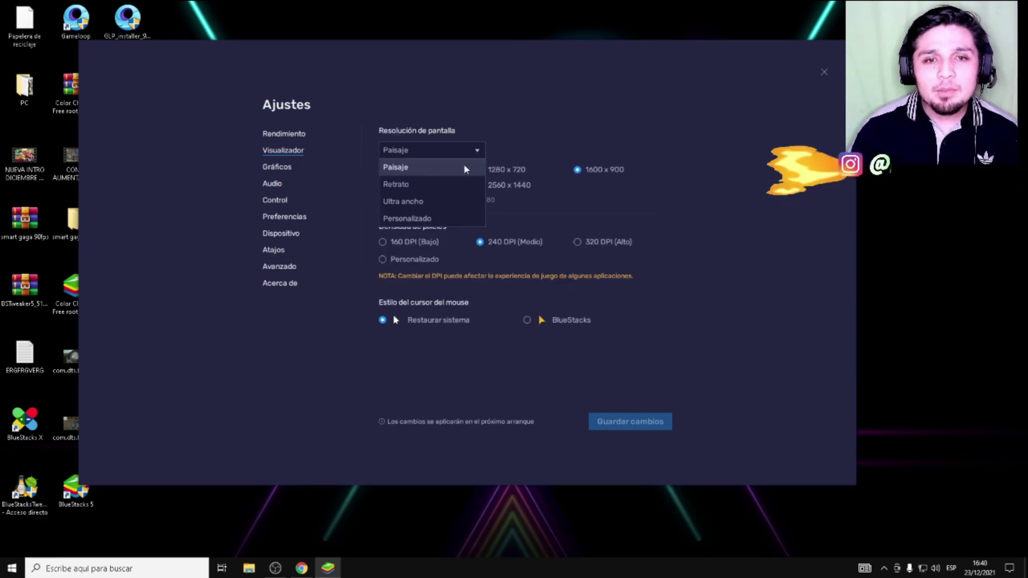
click(405, 220)
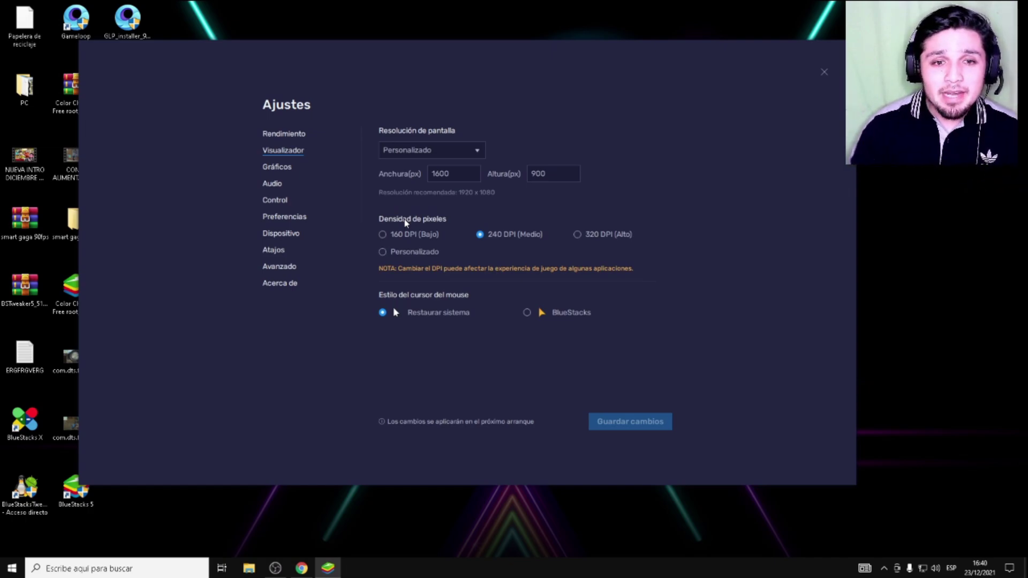
drag(465, 174, 425, 180)
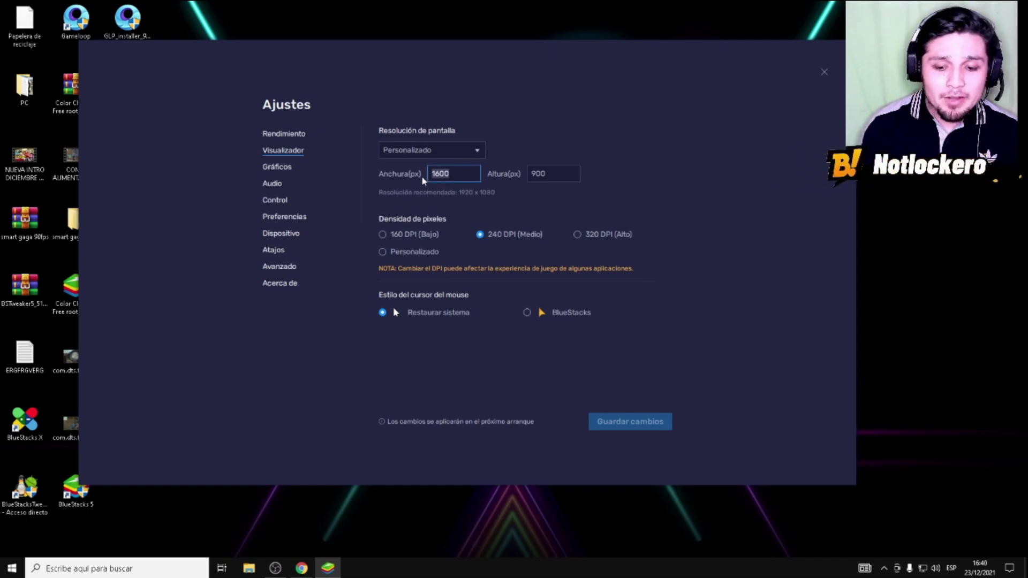
text(90)
key(Tab)
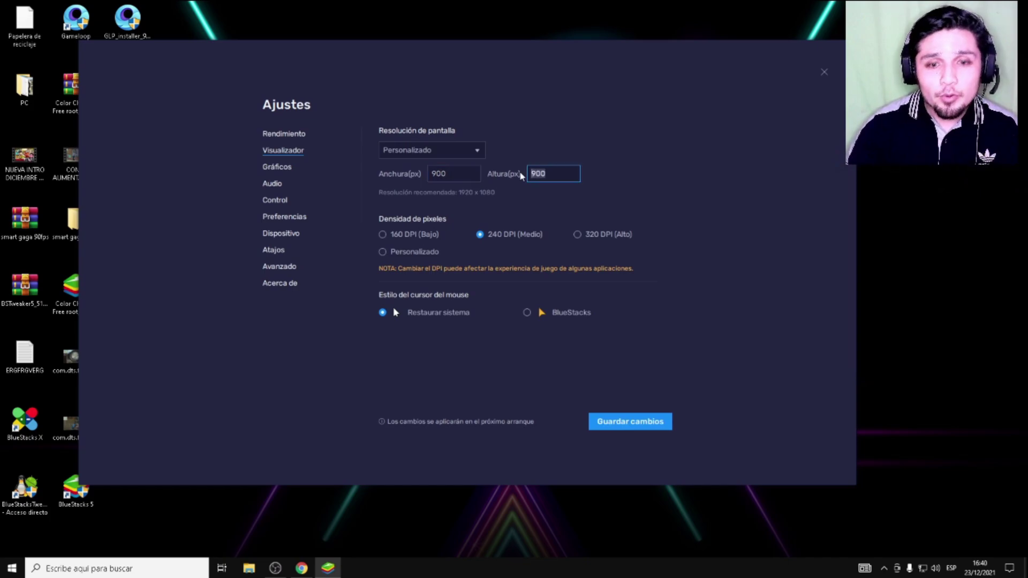
text(600)
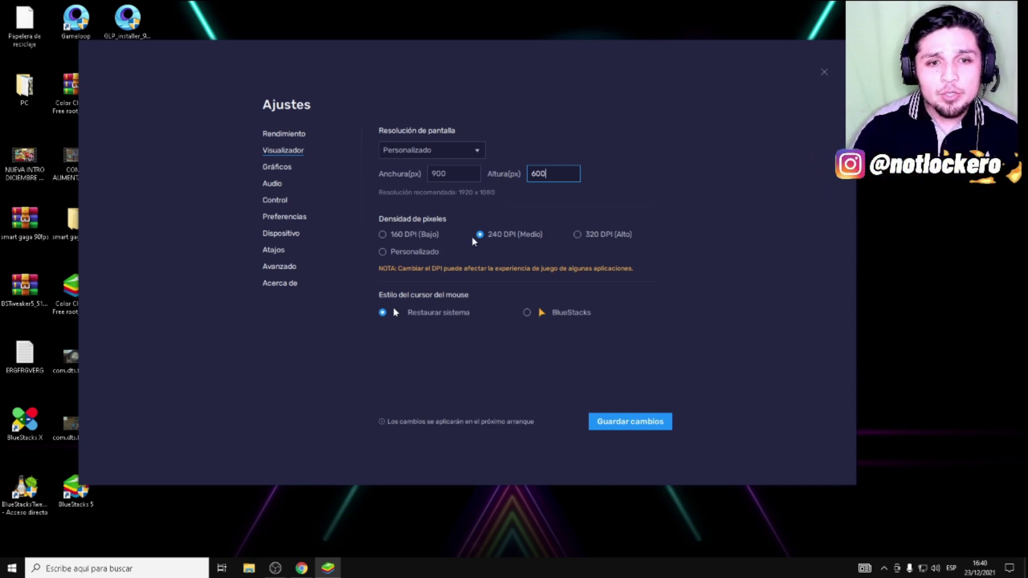
click(577, 236)
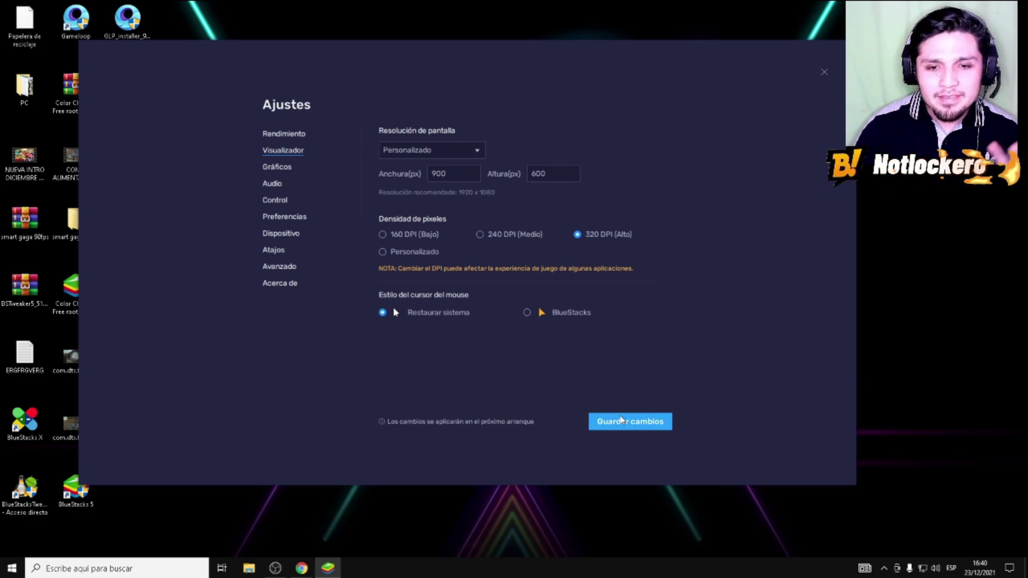
click(621, 420)
click(550, 235)
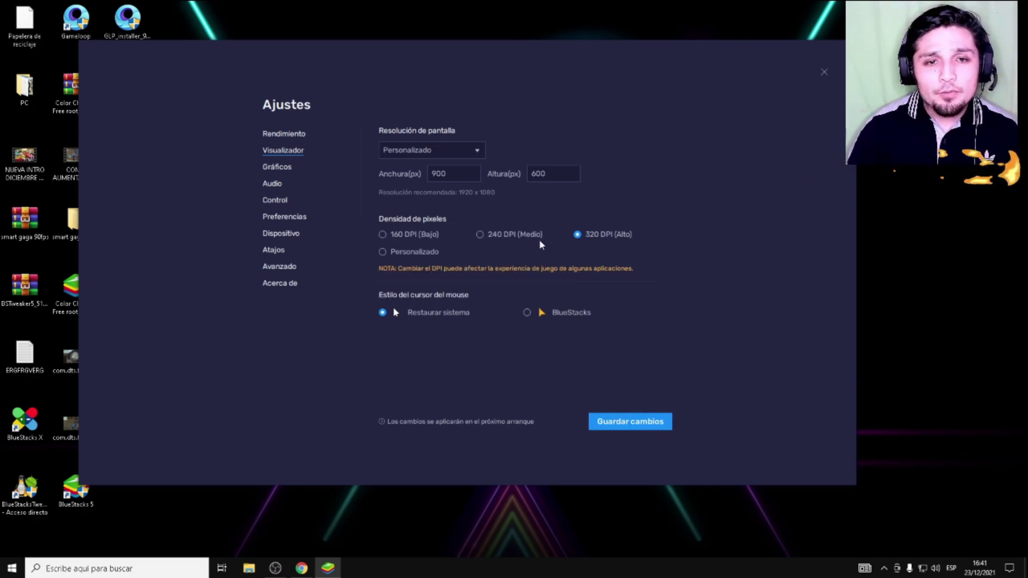
Set the screen resolution to Paisaje 1280 x 720, then save the display changes and restart the emulator
click(472, 150)
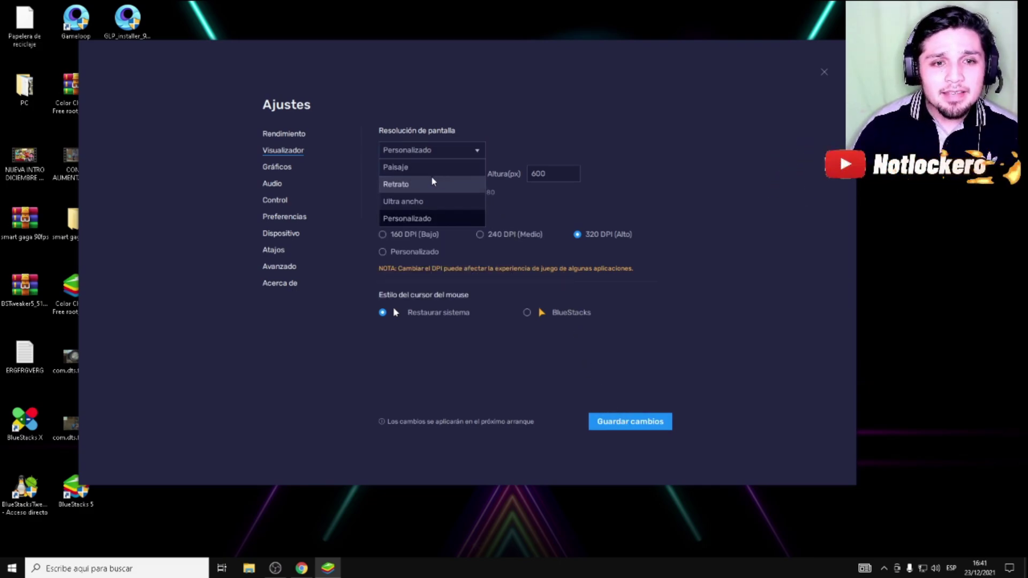
click(421, 168)
click(480, 169)
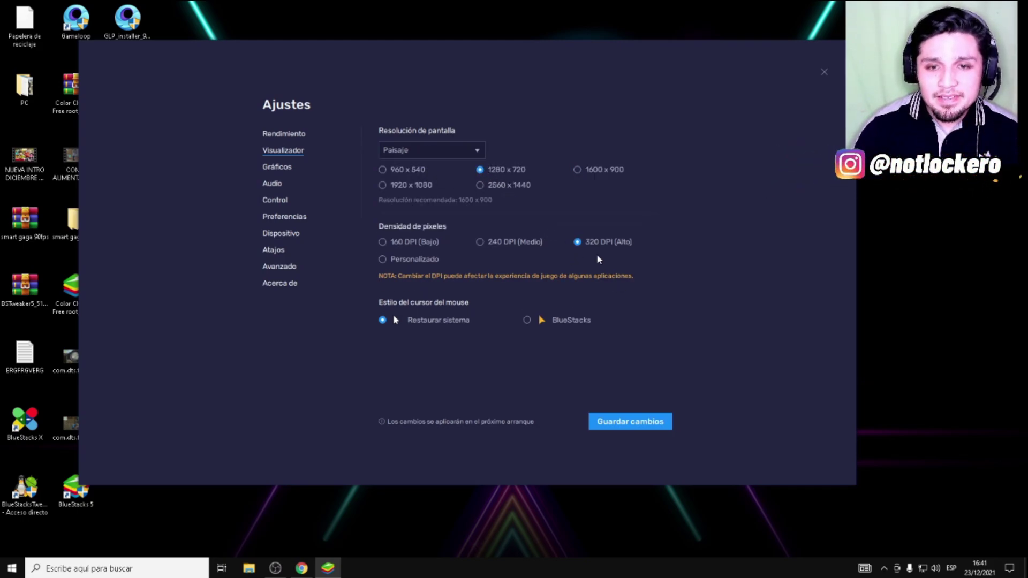
click(630, 421)
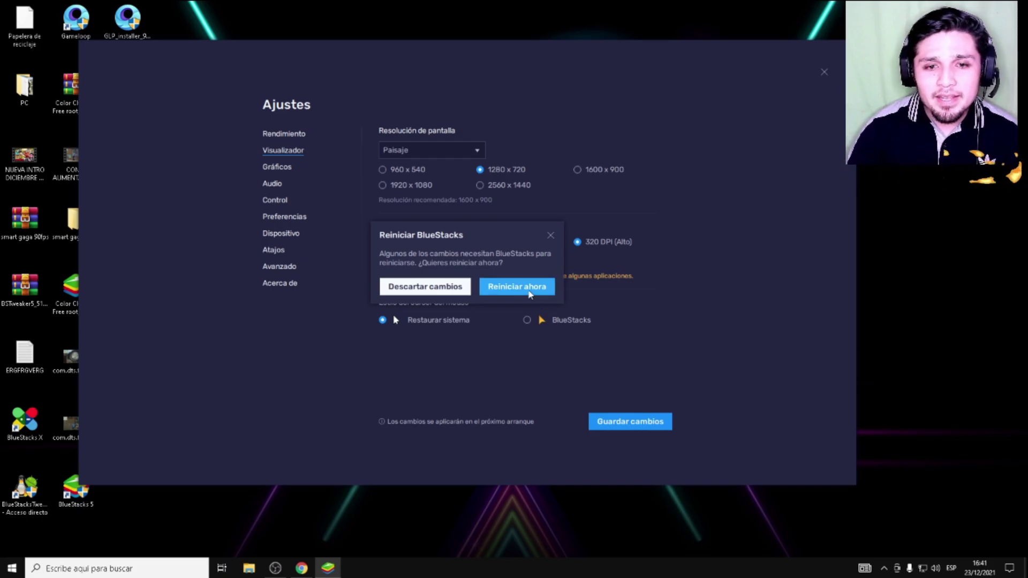
click(528, 289)
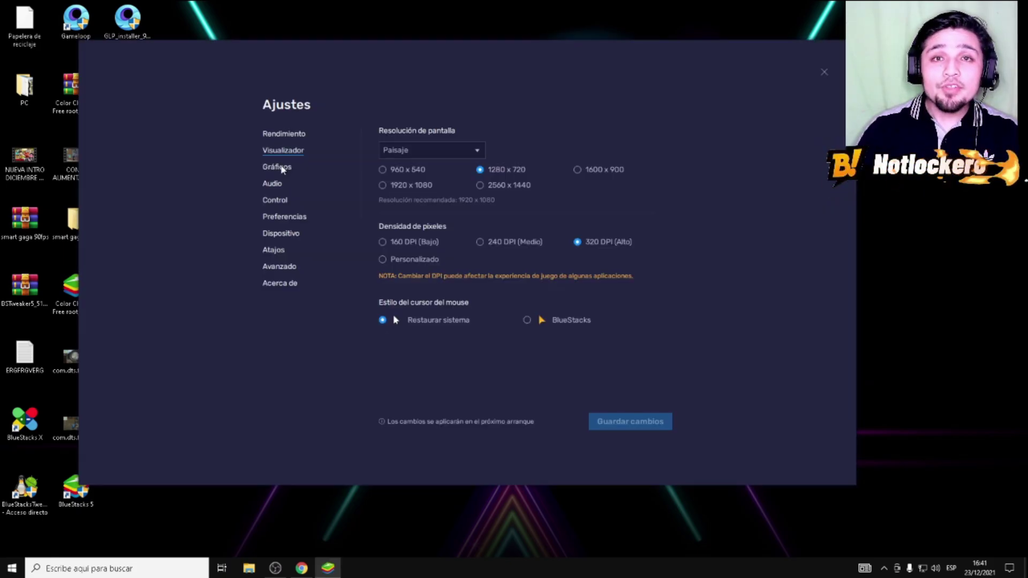
Turn the dedicated GPU preference off and back on in the graphics settings
click(279, 166)
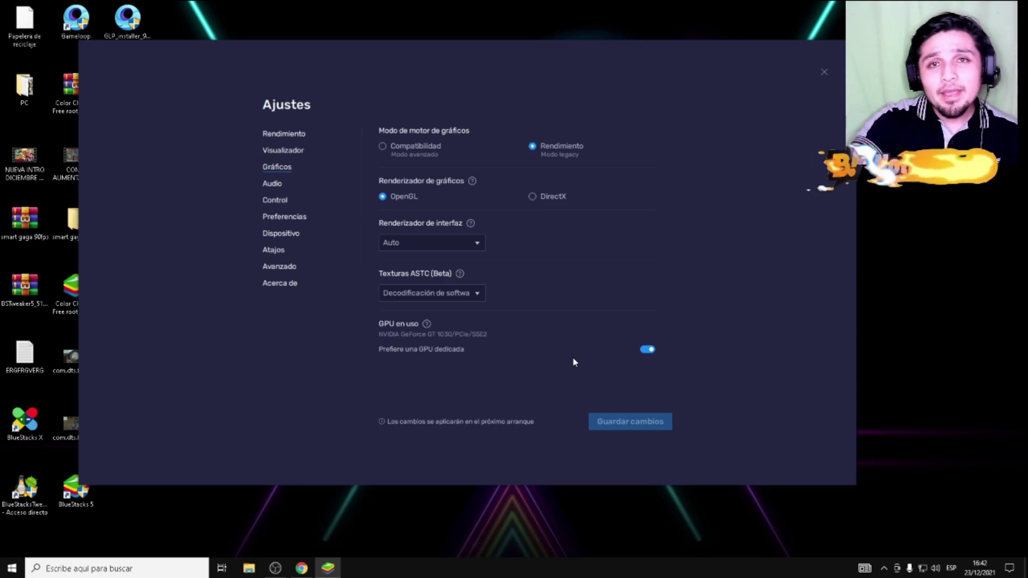
click(648, 351)
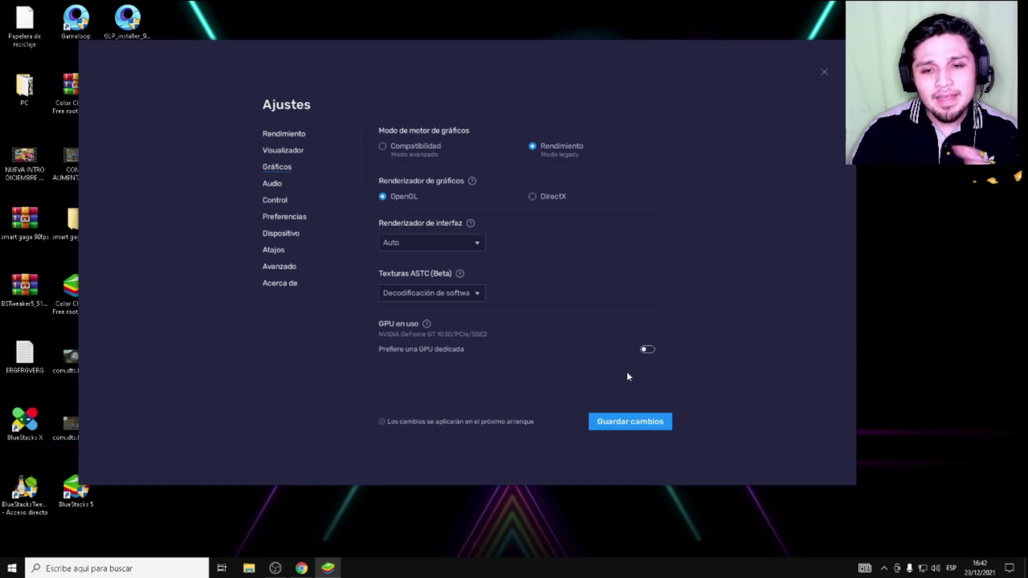
click(646, 350)
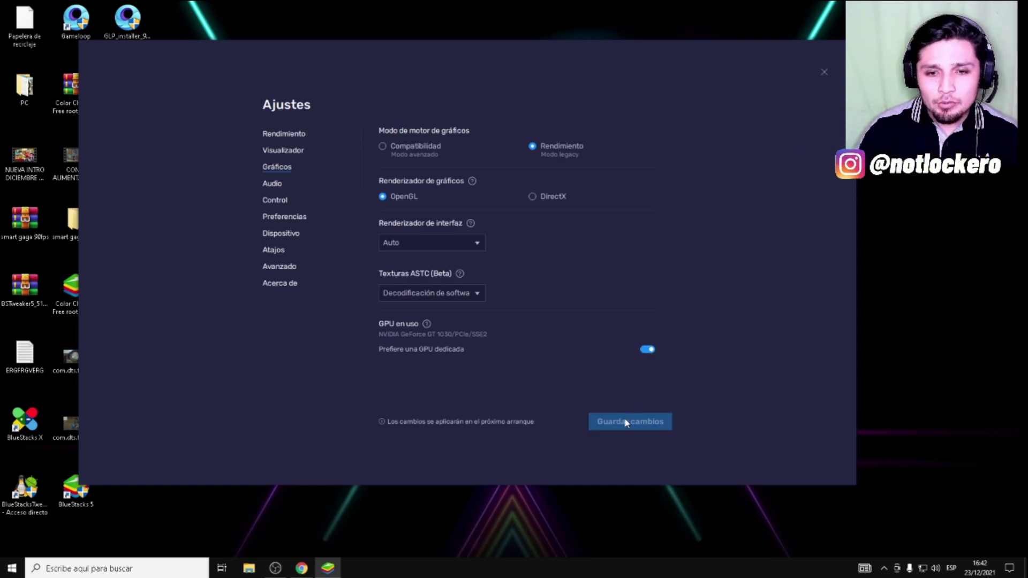
In the audio settings, select REDRAGON MICRO THANUS (Realtek(R) Audio) as microphone and AURICULAR THANUS (Realtek(R) Audio) as speakers
click(274, 187)
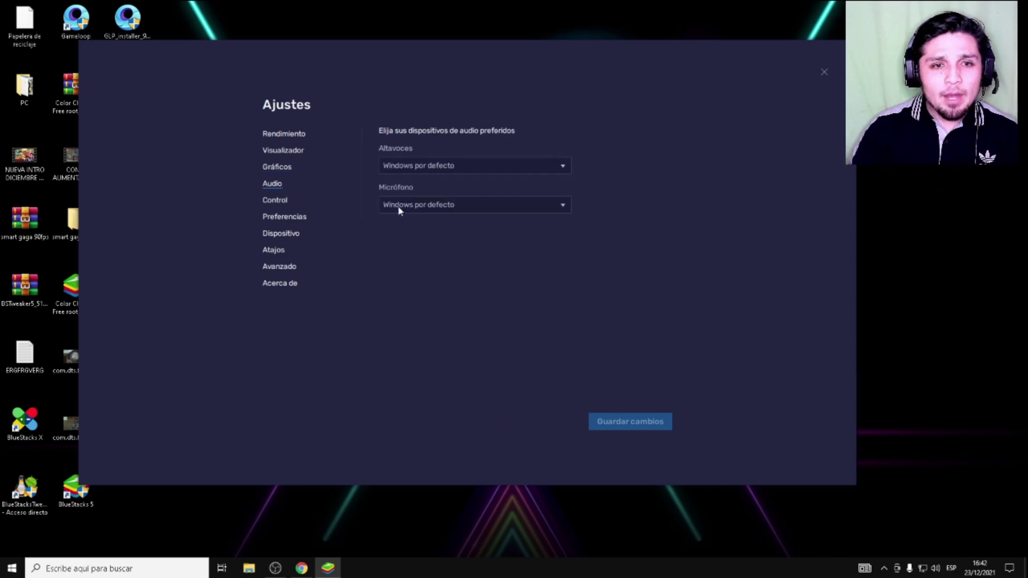
click(486, 208)
click(448, 240)
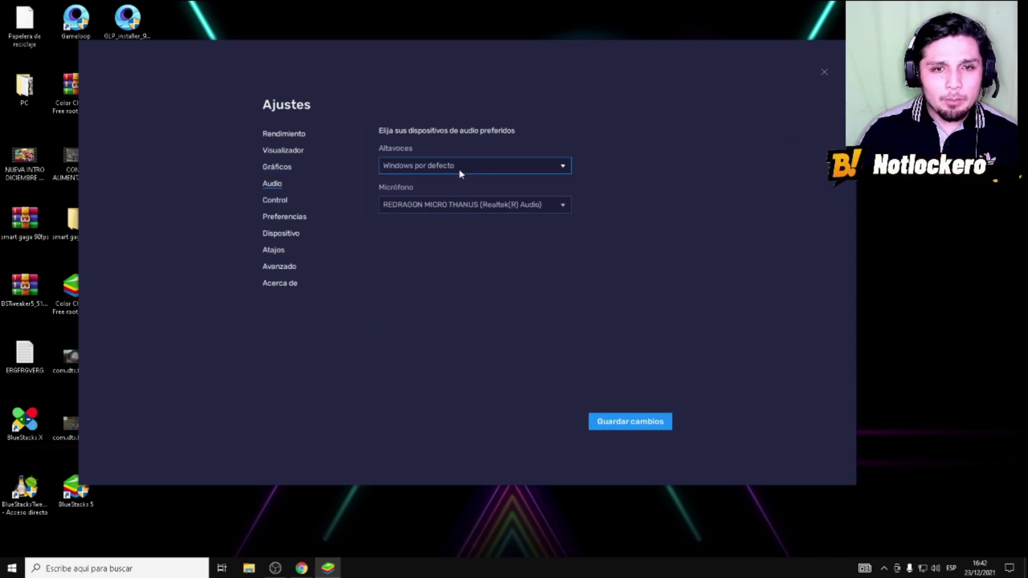
click(459, 167)
click(439, 199)
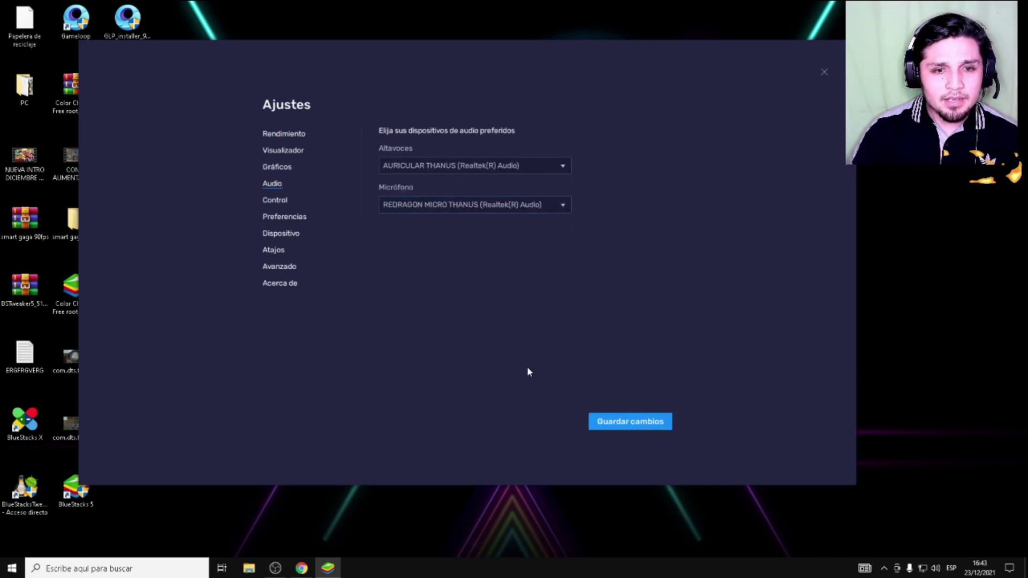
Save the audio changes and choose Asus ROG 2 as the predefined device profile
click(626, 429)
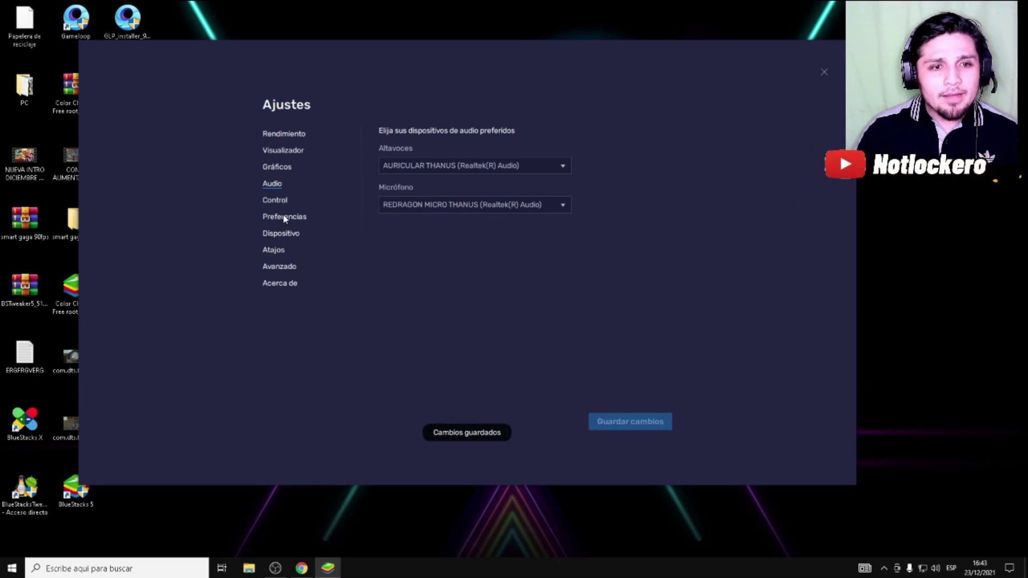
click(282, 234)
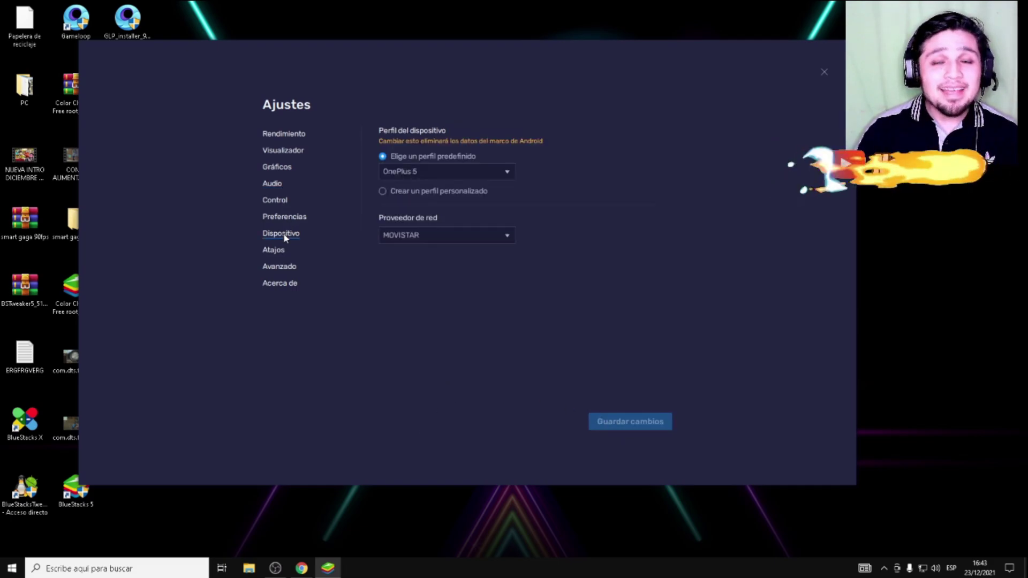
click(480, 172)
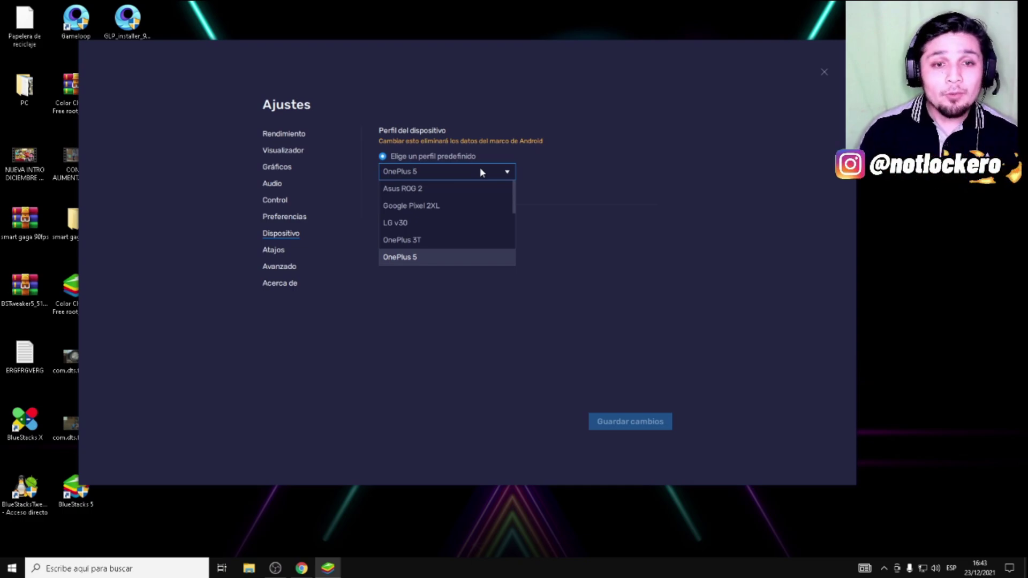
click(425, 192)
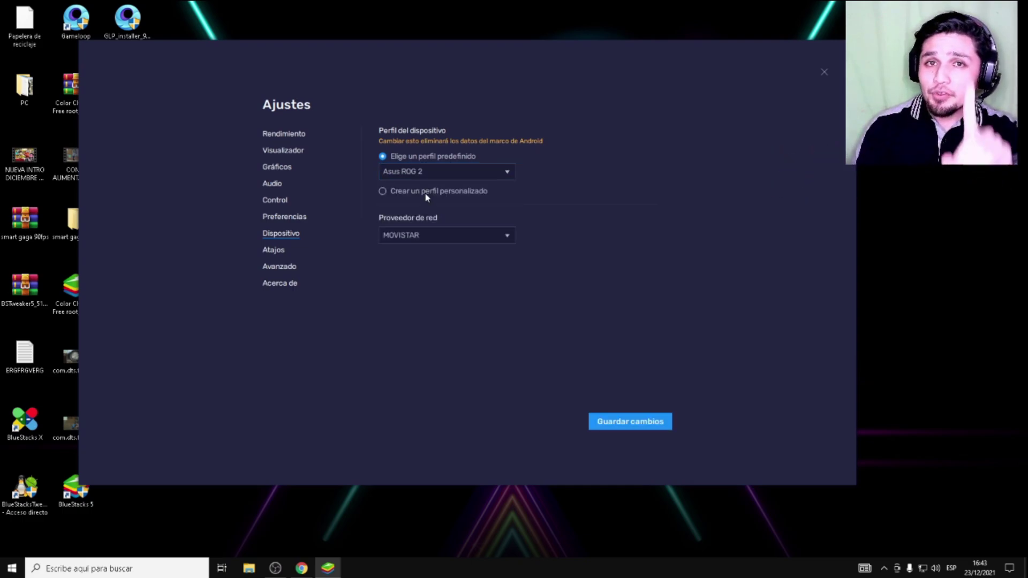
Browse the other predefined device profiles, keep Asus ROG 2 selected, and save the device changes
click(506, 174)
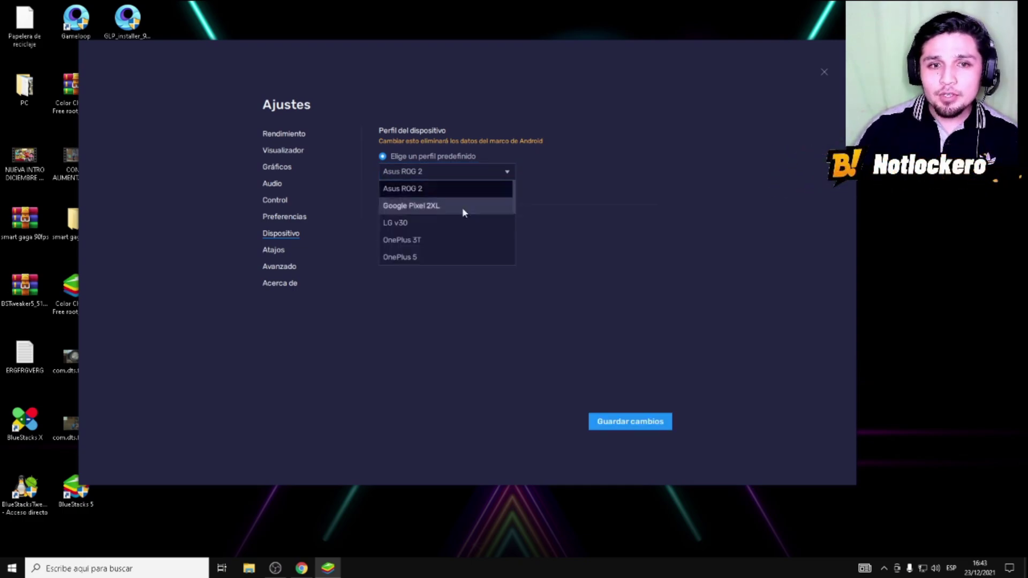
scroll(462, 214, down, 5)
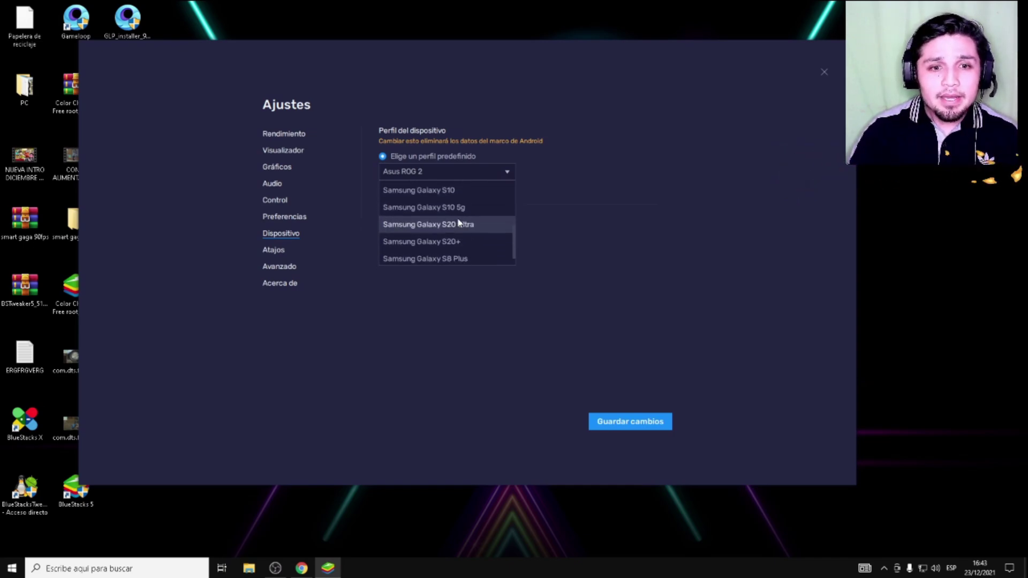
scroll(458, 222, down, 1)
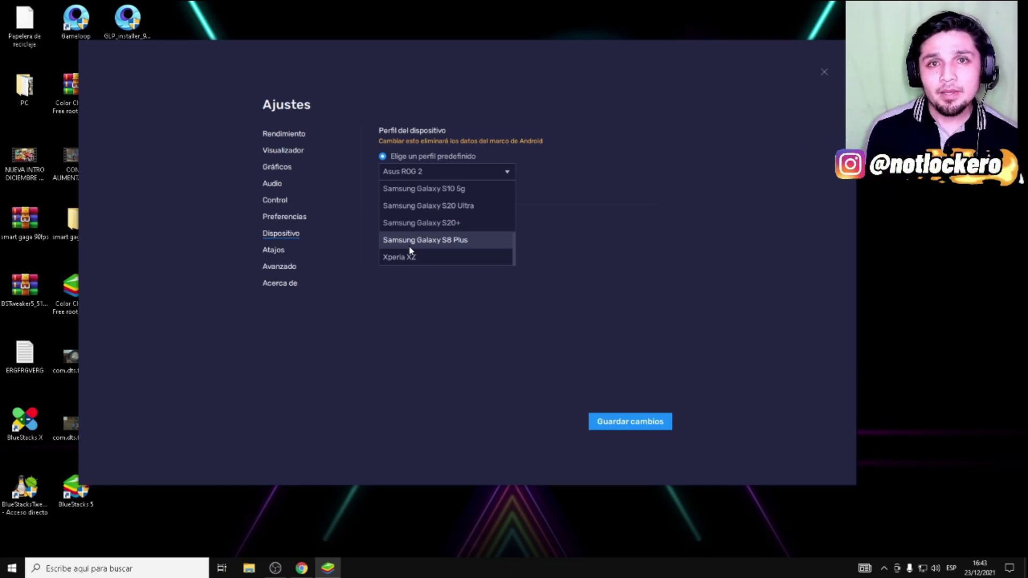
scroll(426, 197, up, 5)
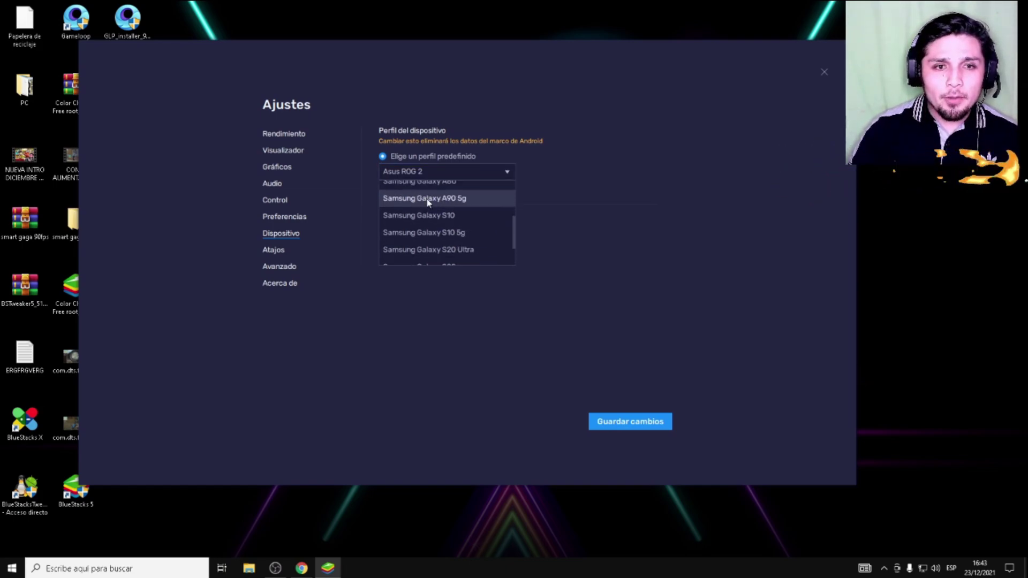
scroll(426, 199, up, 3)
click(431, 192)
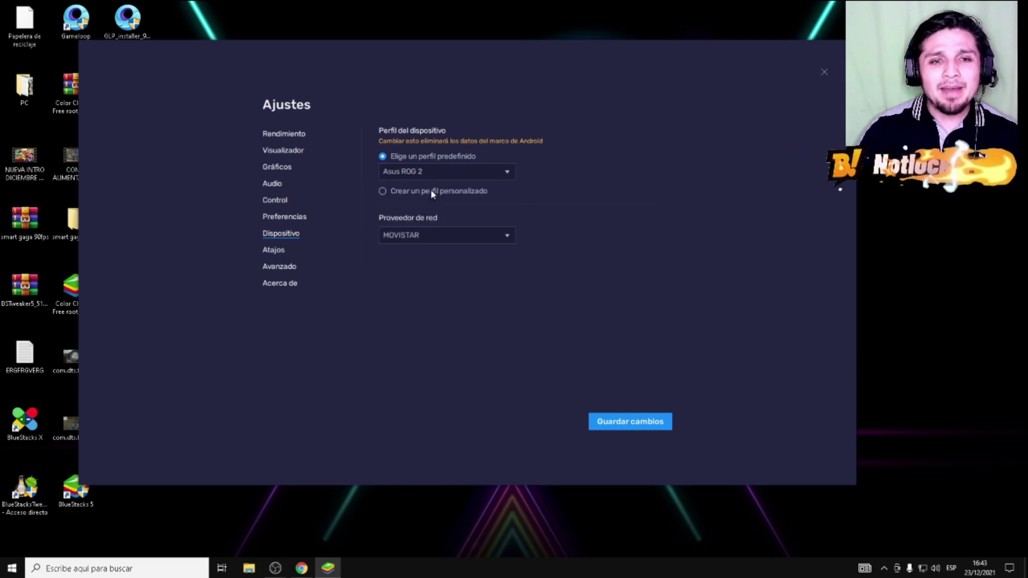
click(664, 417)
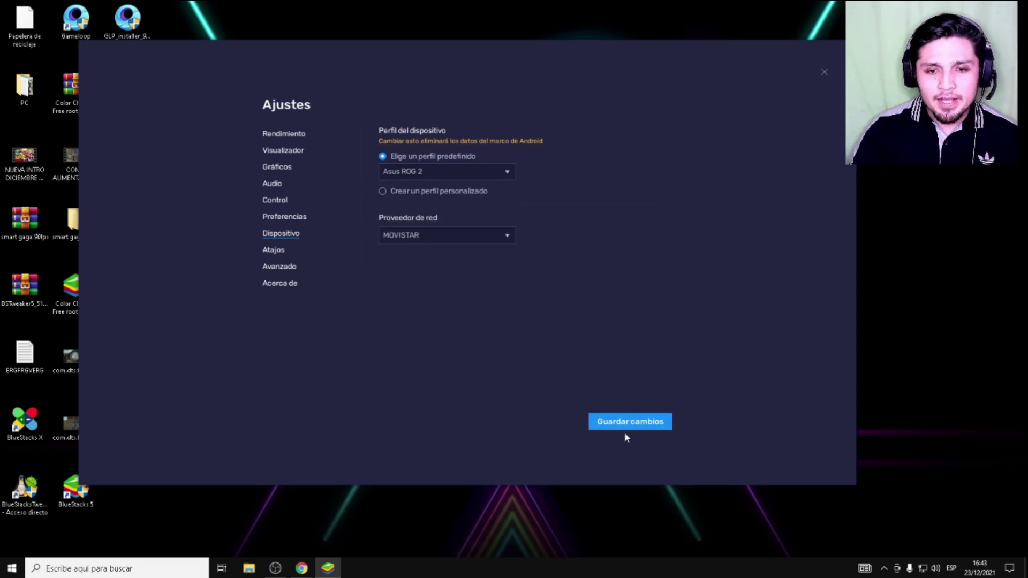
Look through the shortcuts (Atajos), Avanzado and Acerca de settings, then close the settings
click(274, 250)
click(292, 271)
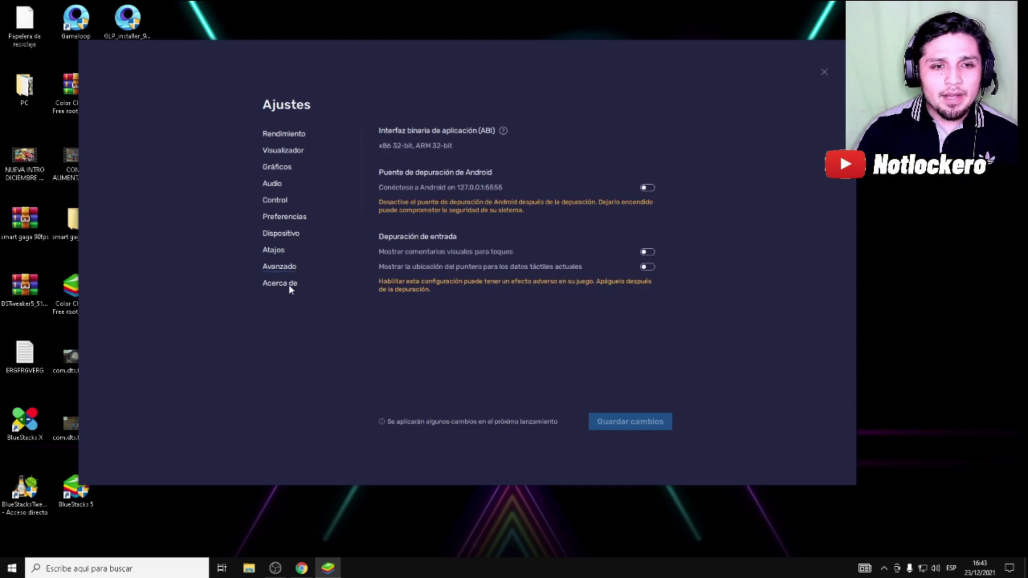
click(288, 283)
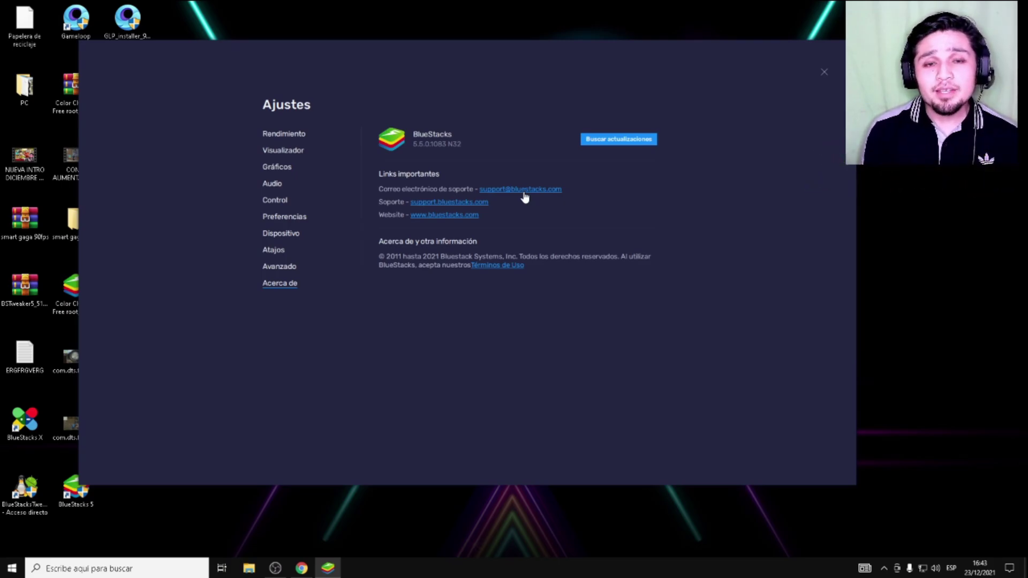
click(824, 72)
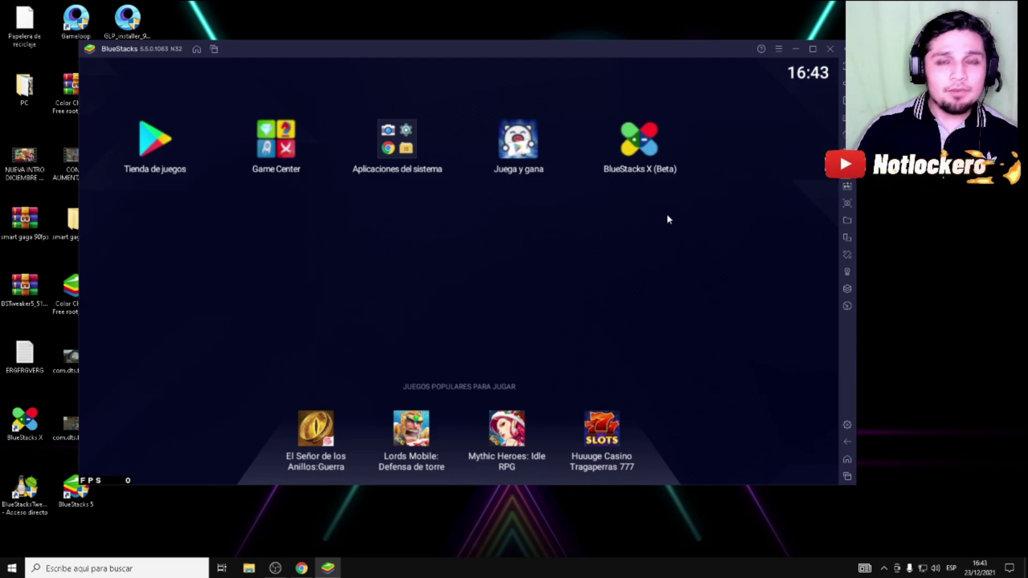
Install the Free_Fire_X86 APK from the FF X86 ACTUALIZADO folder in the emulator
click(847, 189)
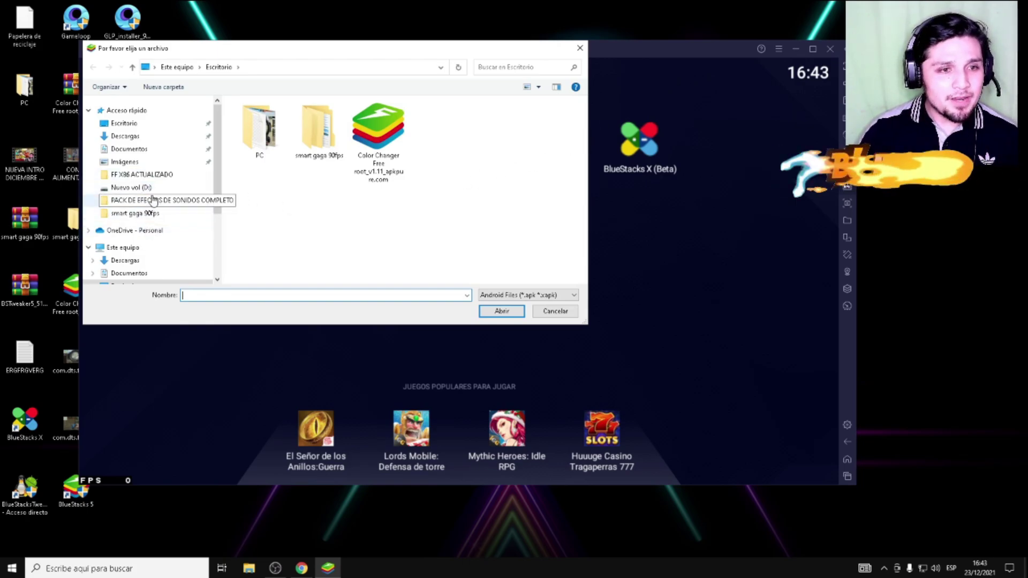
click(142, 177)
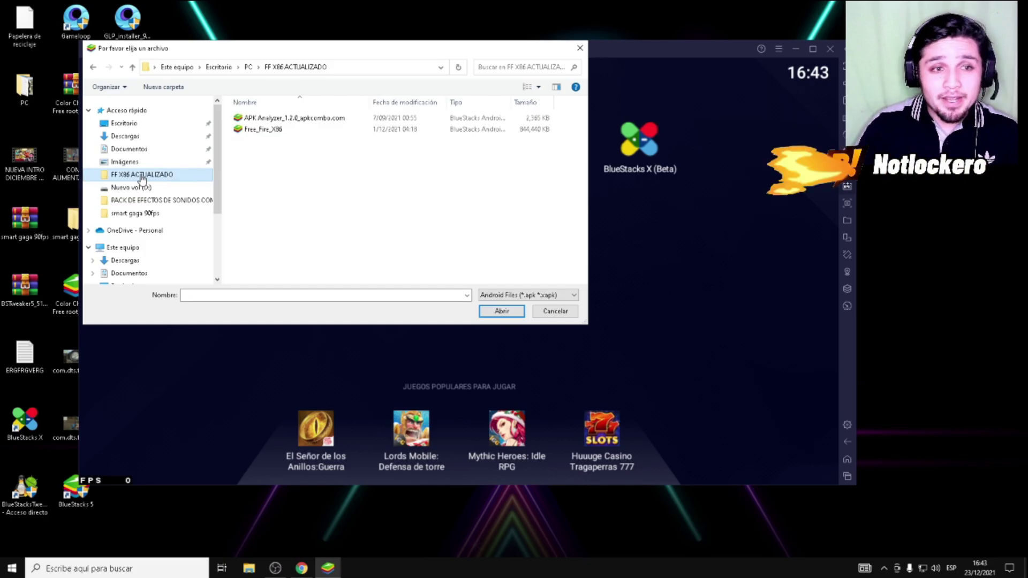
drag(391, 60, 459, 210)
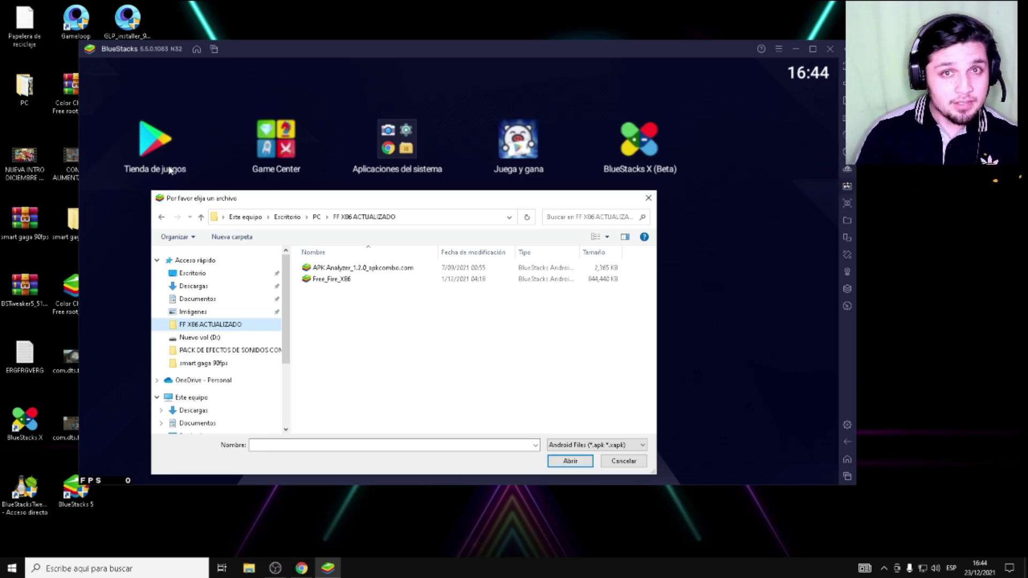
drag(375, 195, 262, 107)
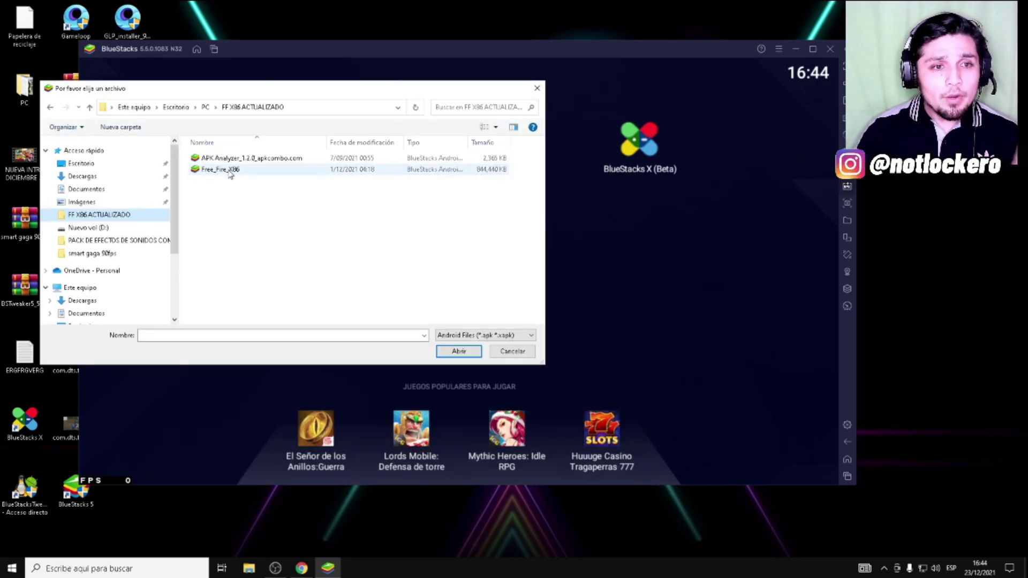
click(226, 174)
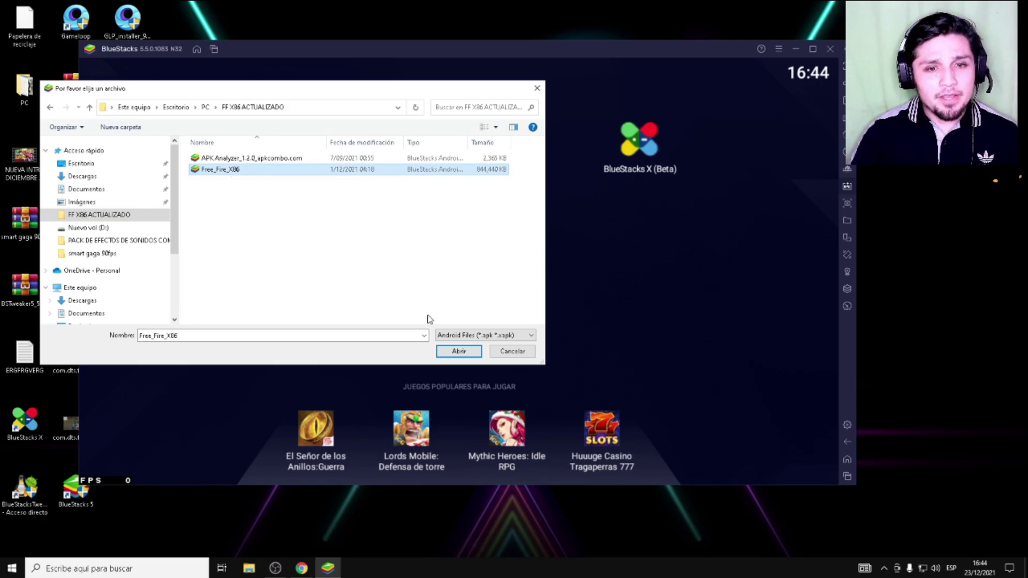
click(459, 352)
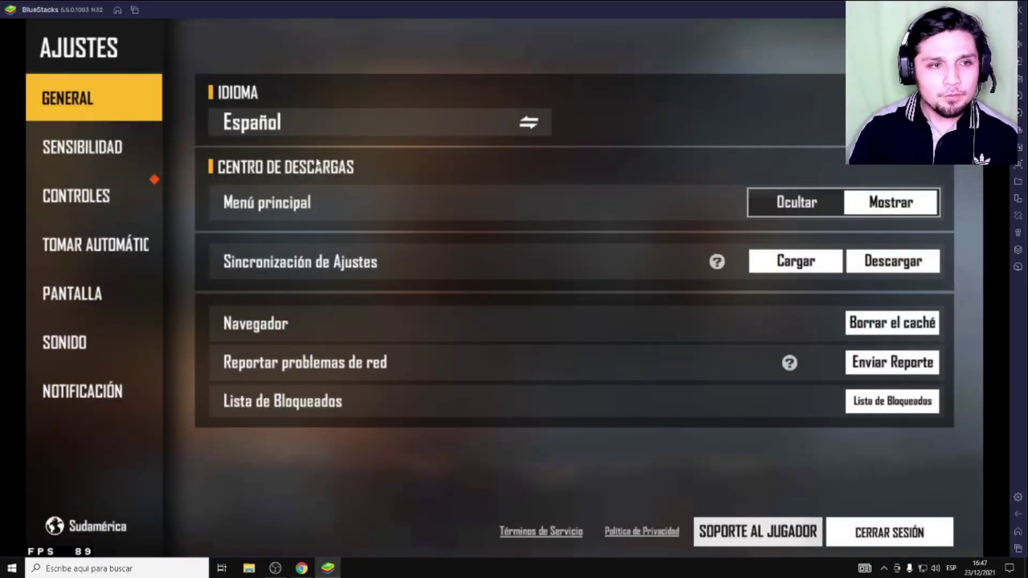
In the game's sensitivity settings, set the General sensitivity to 20
click(98, 154)
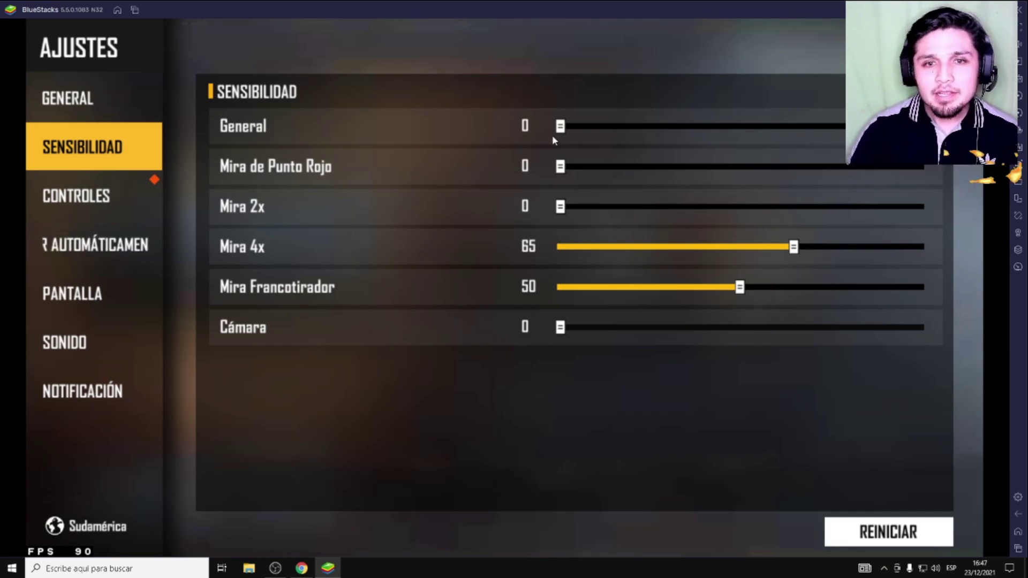
drag(560, 129, 633, 137)
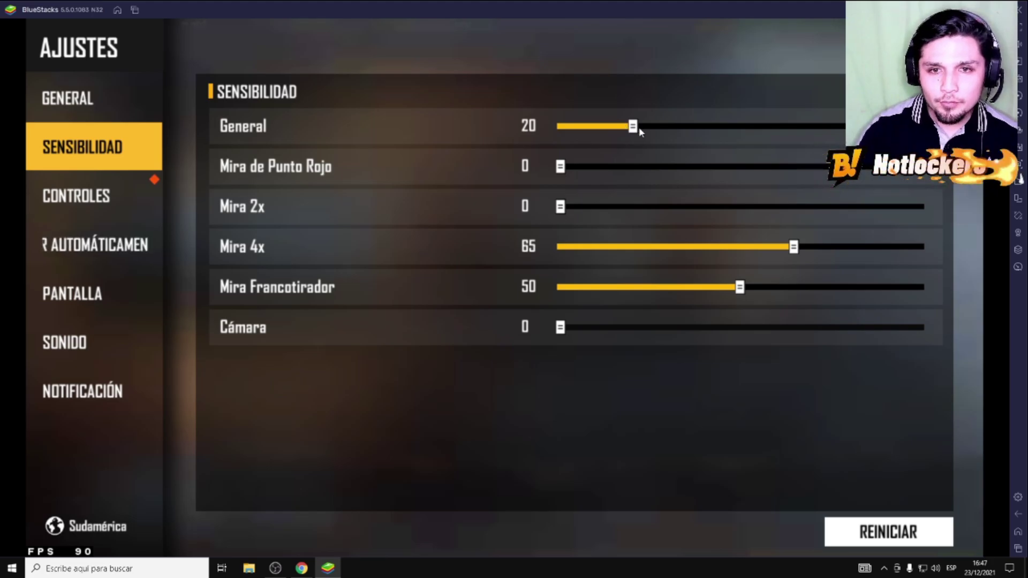
Open the game's custom HUD from its control settings, restore the emulator window's size, and open the advanced game controls editor
click(143, 207)
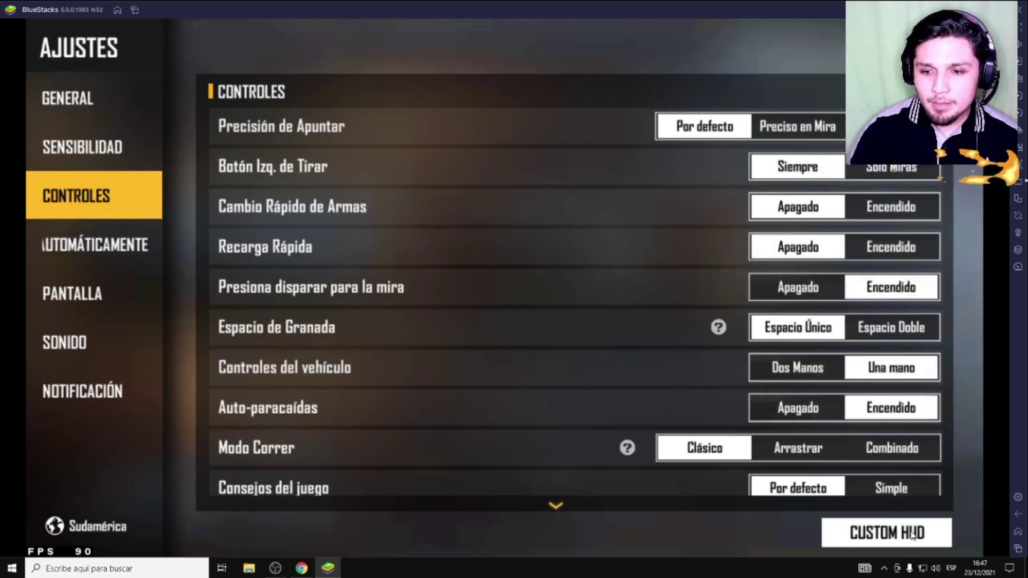
click(912, 534)
key(super+Down)
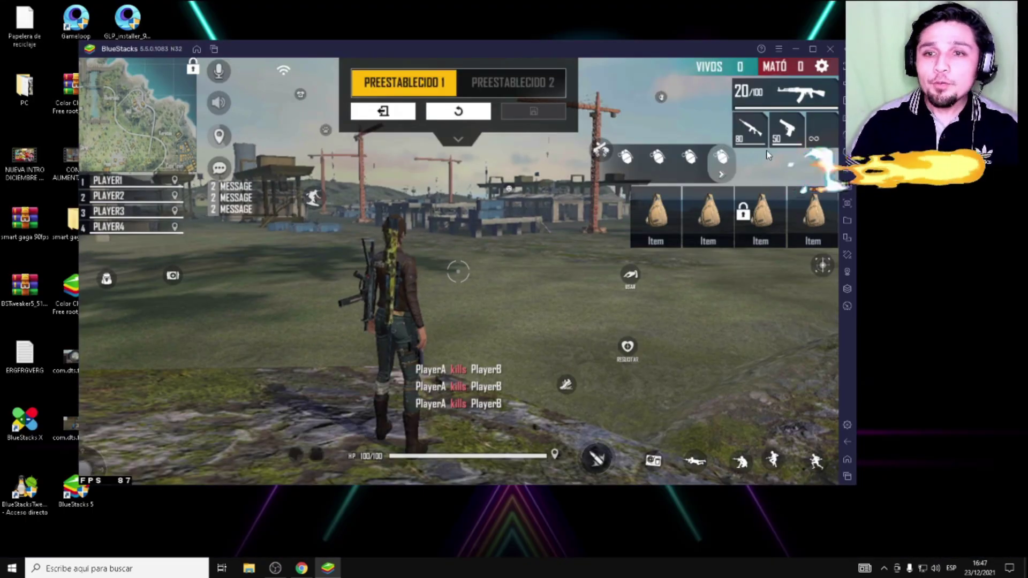
click(846, 134)
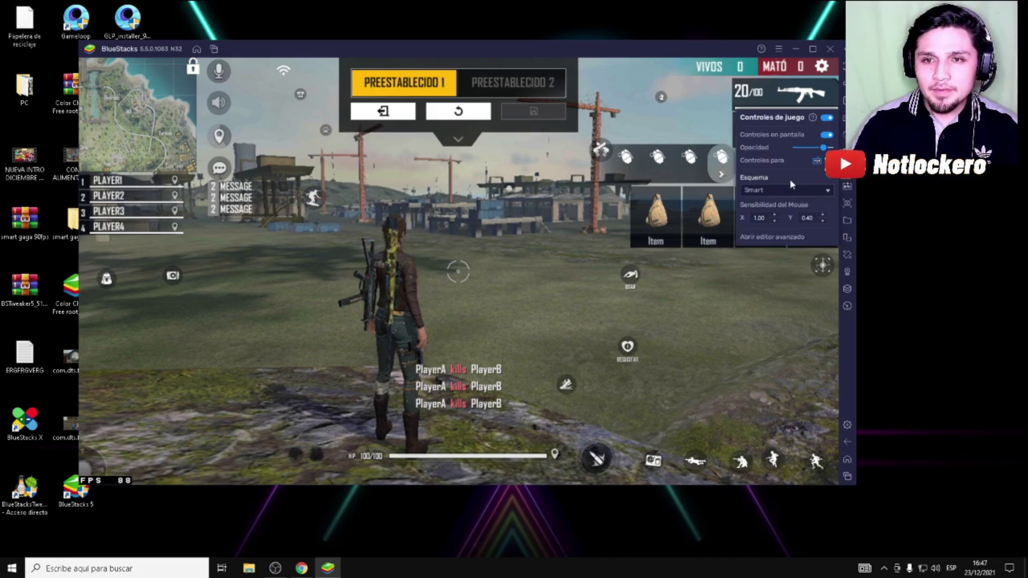
click(777, 237)
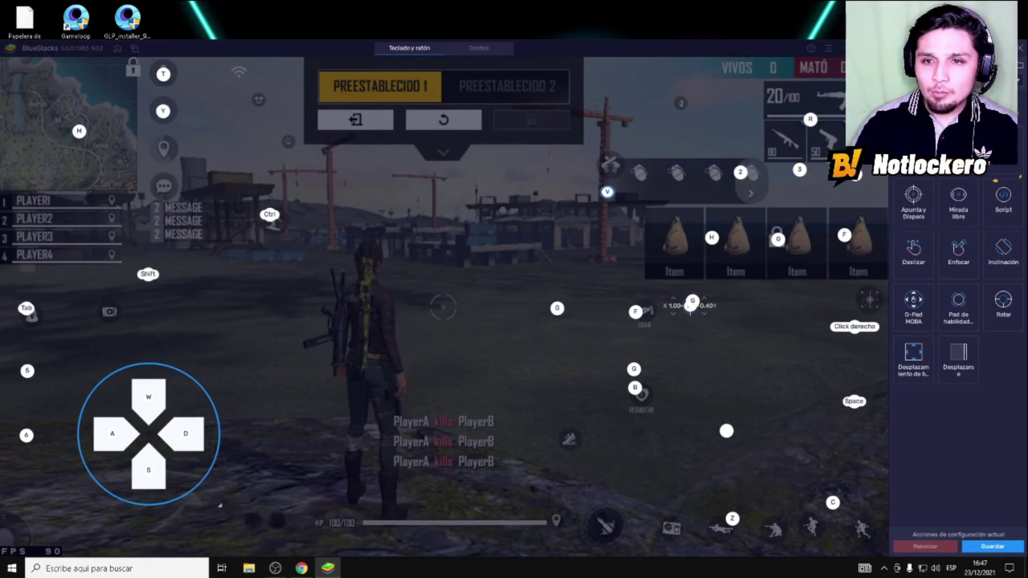
Move the R key onto the rifle display, the 3 key onto the pistol slot, and the F1 aim control to about X 65.5, Y 37.8
drag(810, 118, 829, 99)
drag(799, 169, 827, 142)
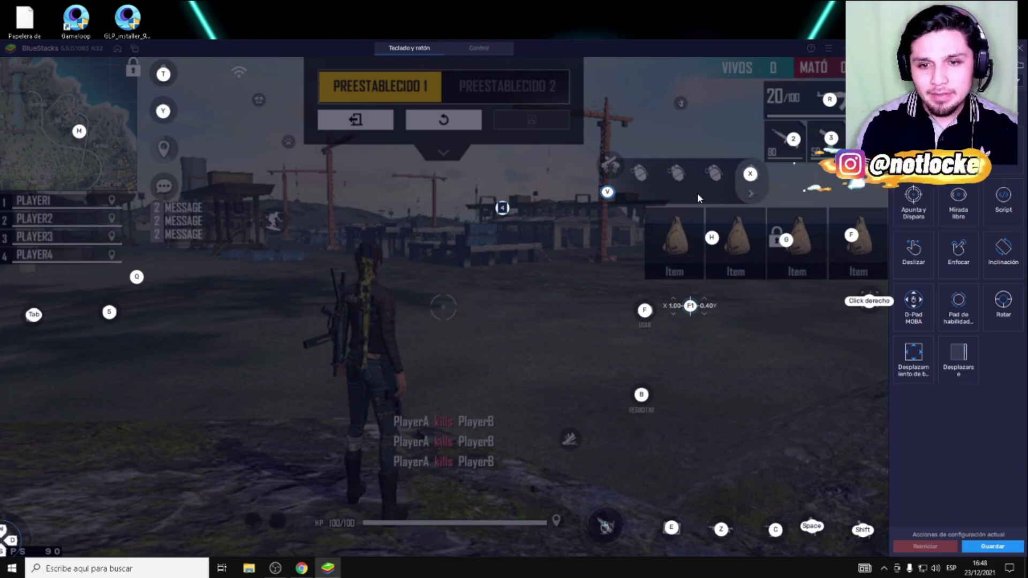
drag(690, 315, 582, 255)
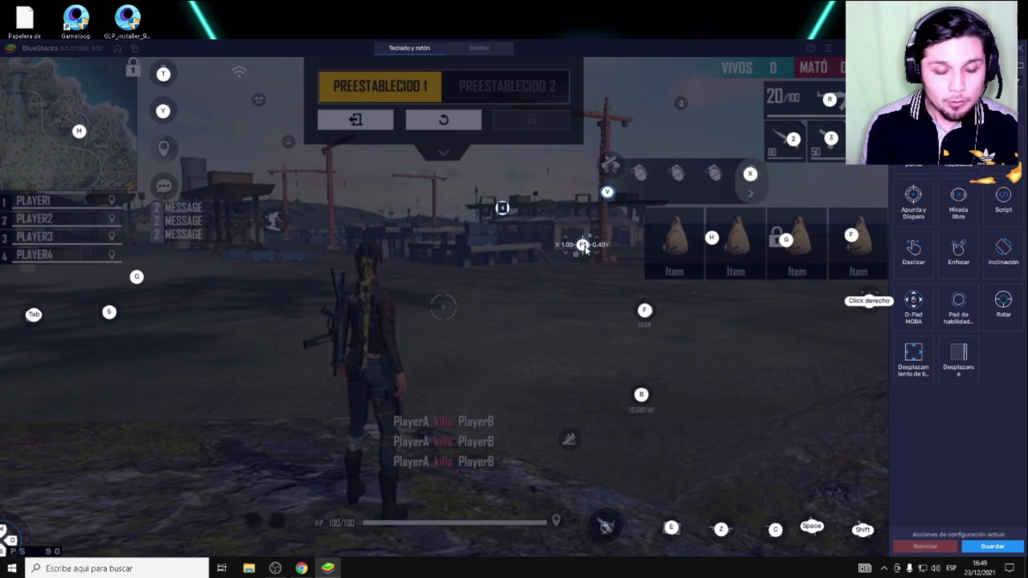
In the aim control's keyboard shortcuts, set both Iniciar/Detener and Suspender to V
click(584, 246)
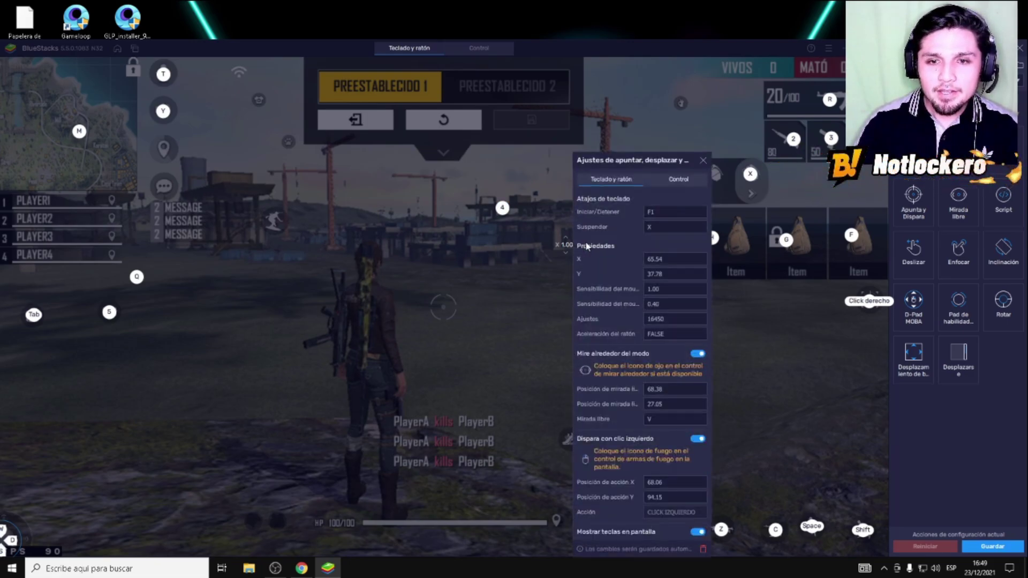
click(676, 225)
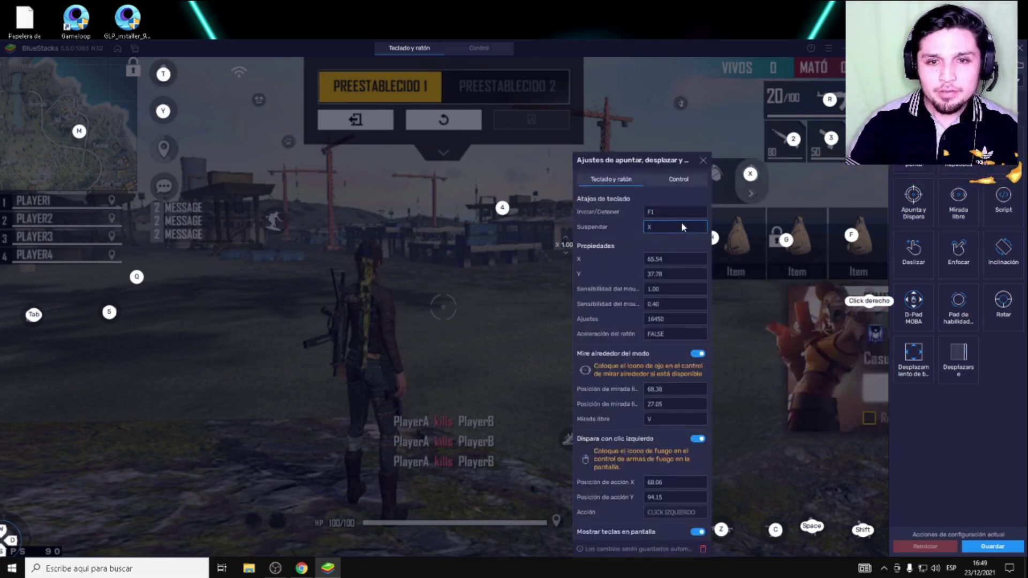
click(661, 212)
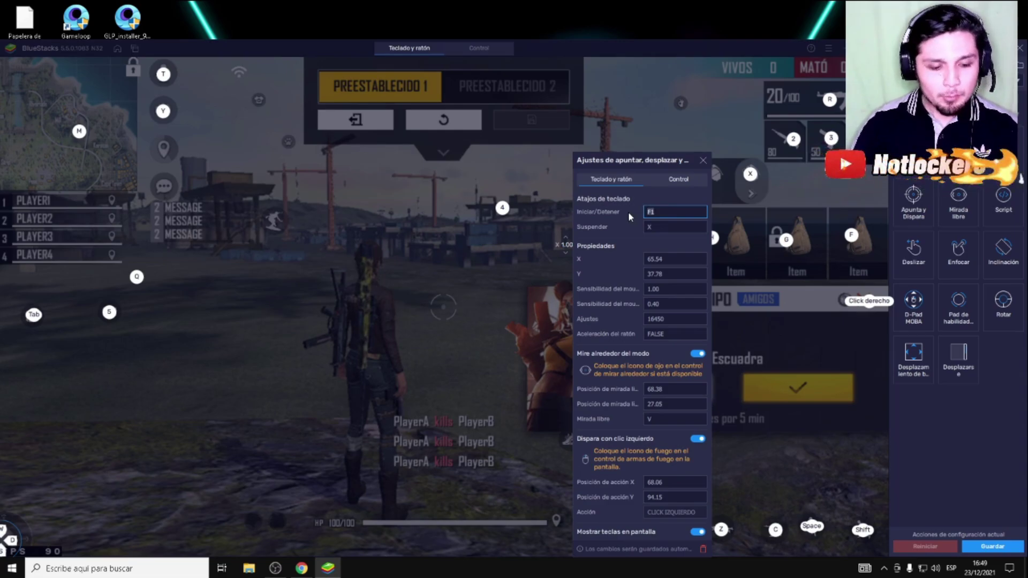
key(v)
click(659, 227)
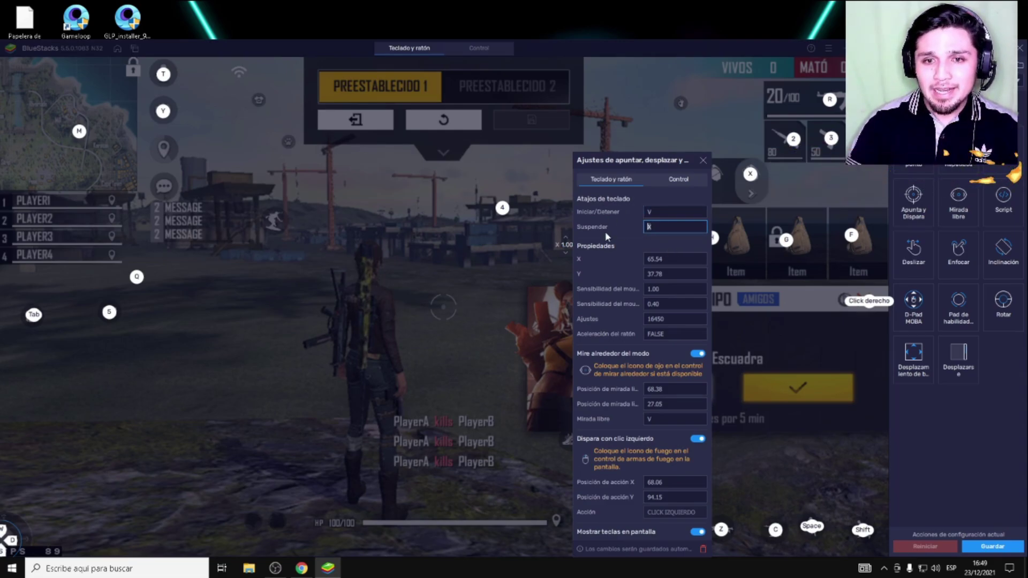
key(v)
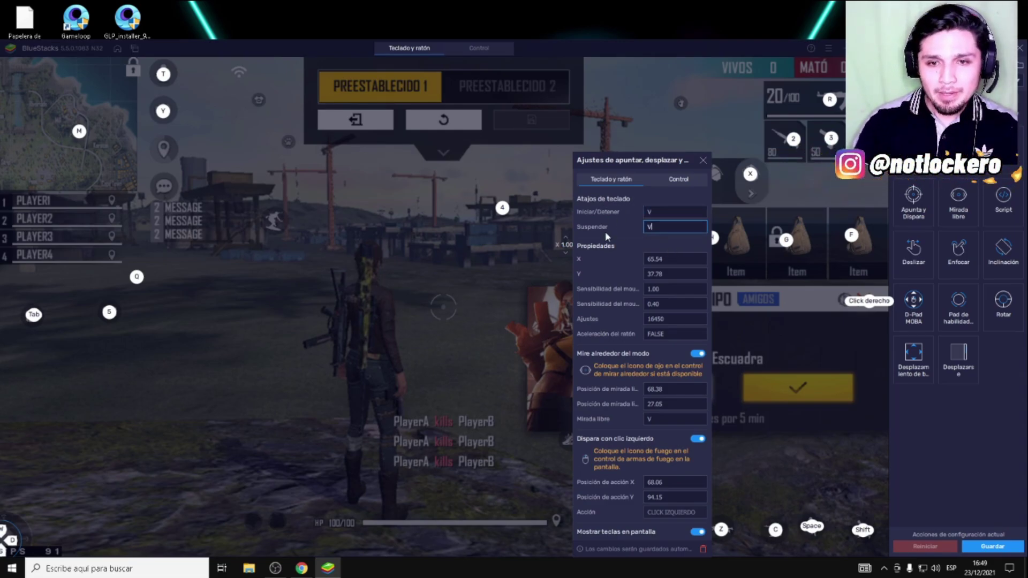
click(652, 274)
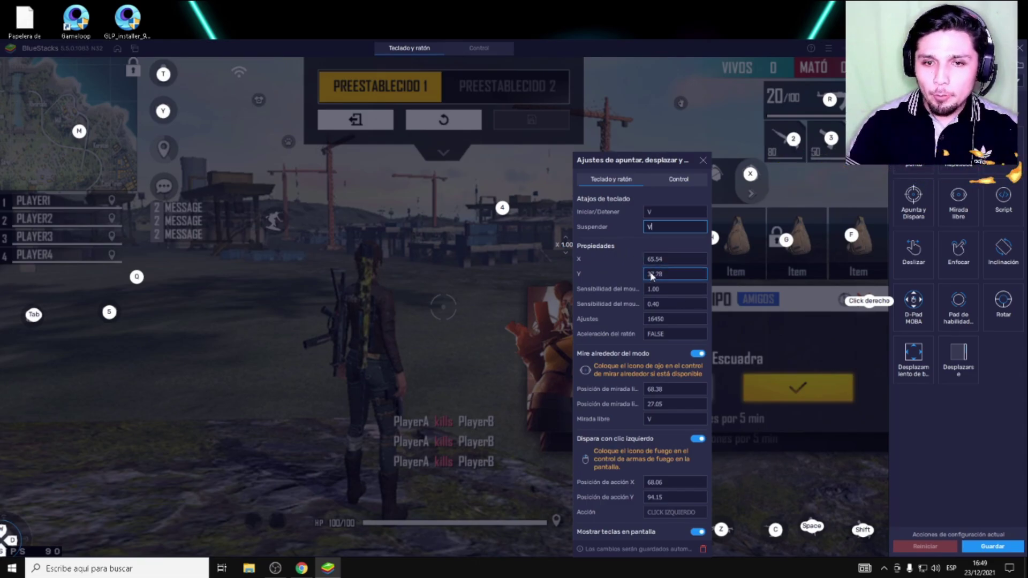
click(673, 295)
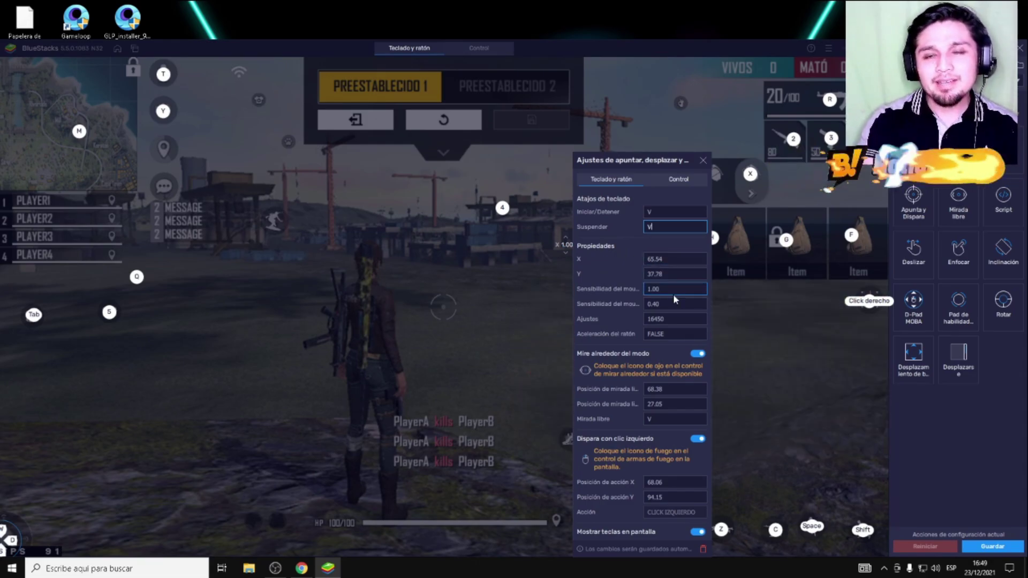